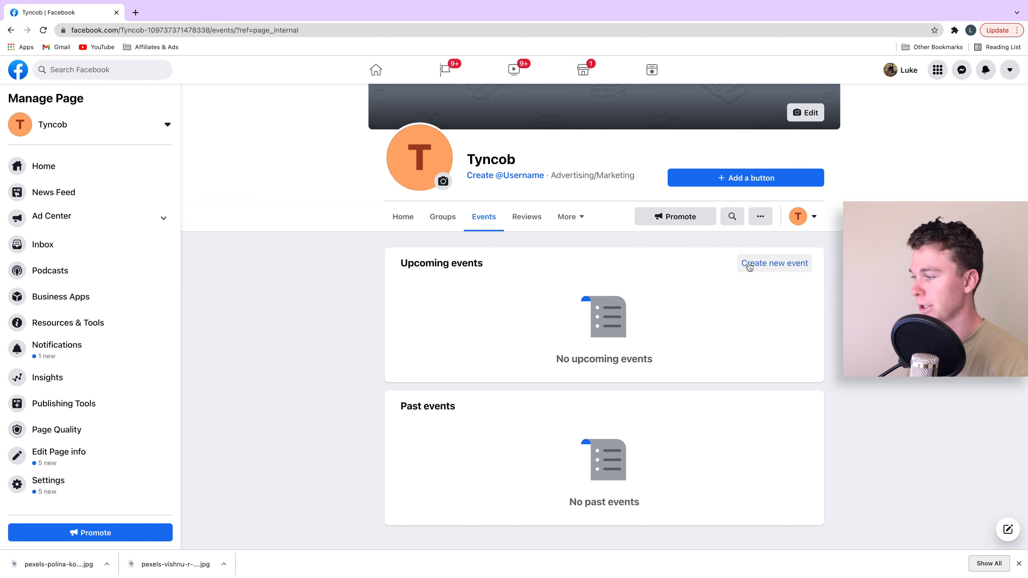
Step: Create a new in-person event for the Tyncob page and name it "DANCE PARTY - In South Australia"
click(743, 265)
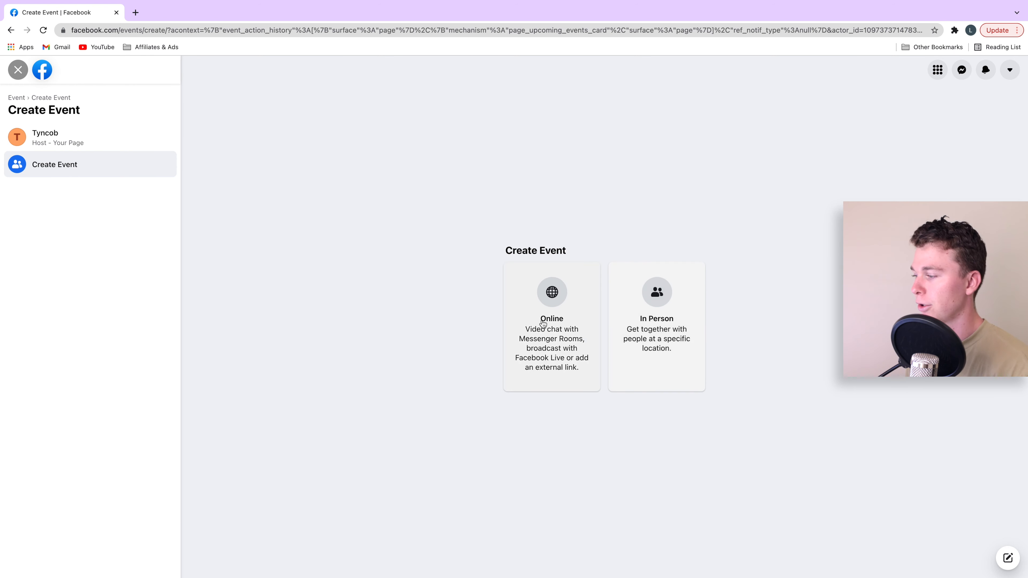
click(664, 369)
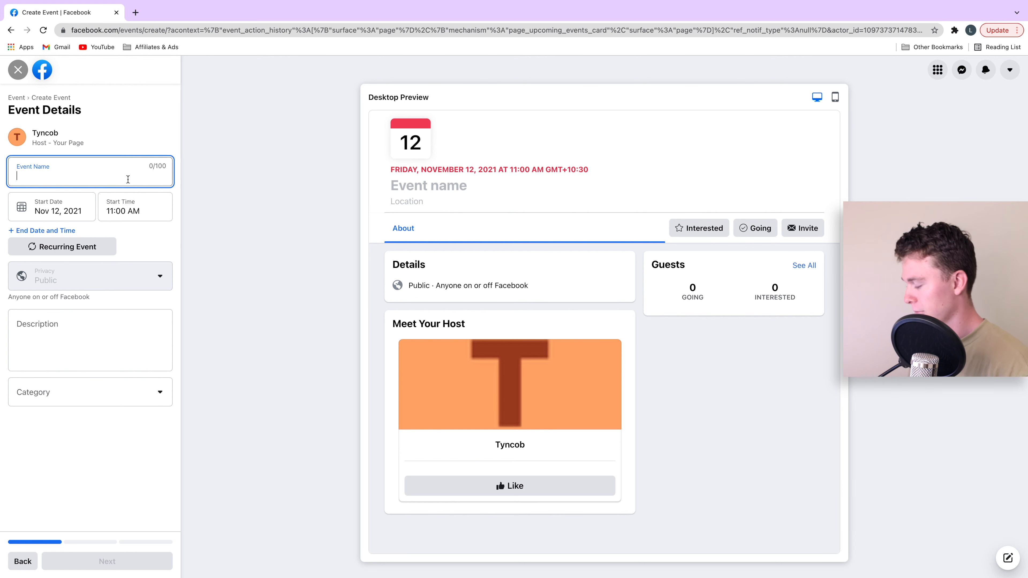
text(DANCE PAR)
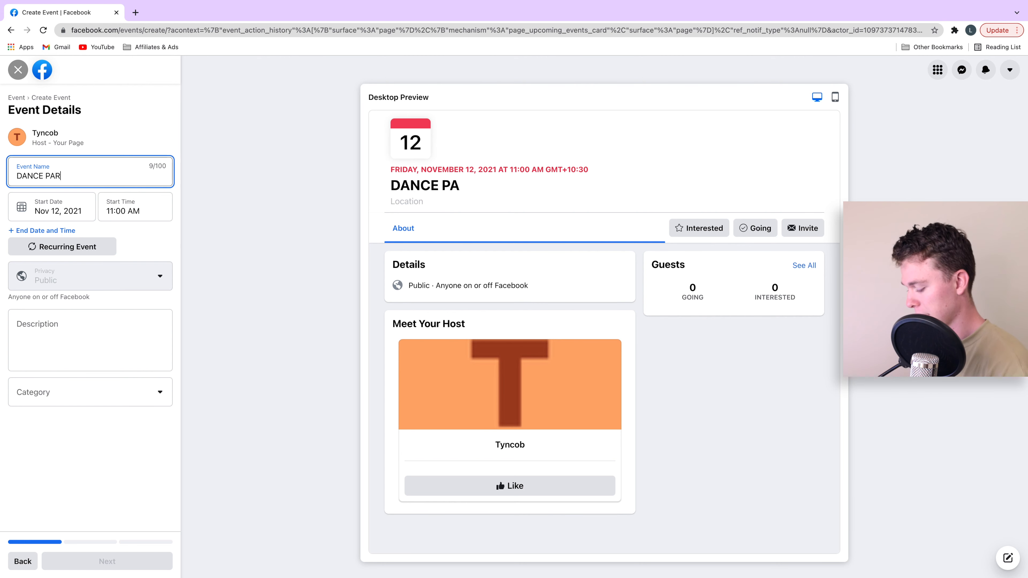
text(T - In )
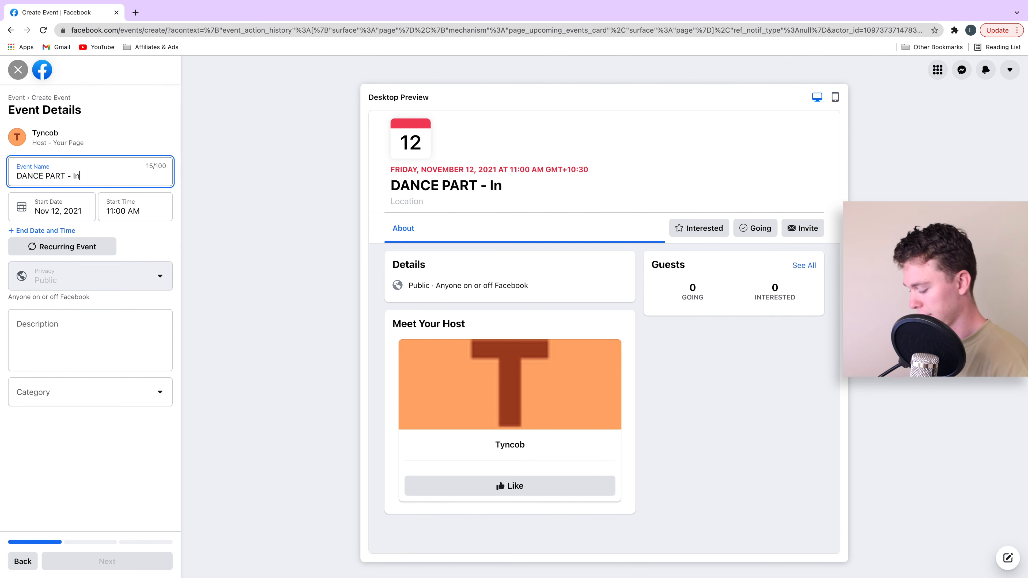
text(South Australia)
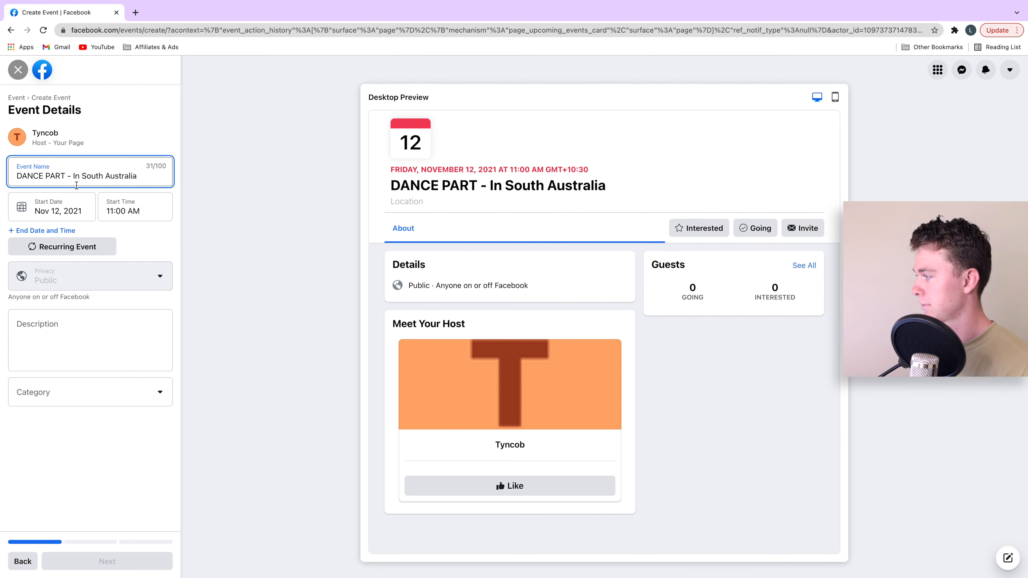
click(64, 176)
text(Y)
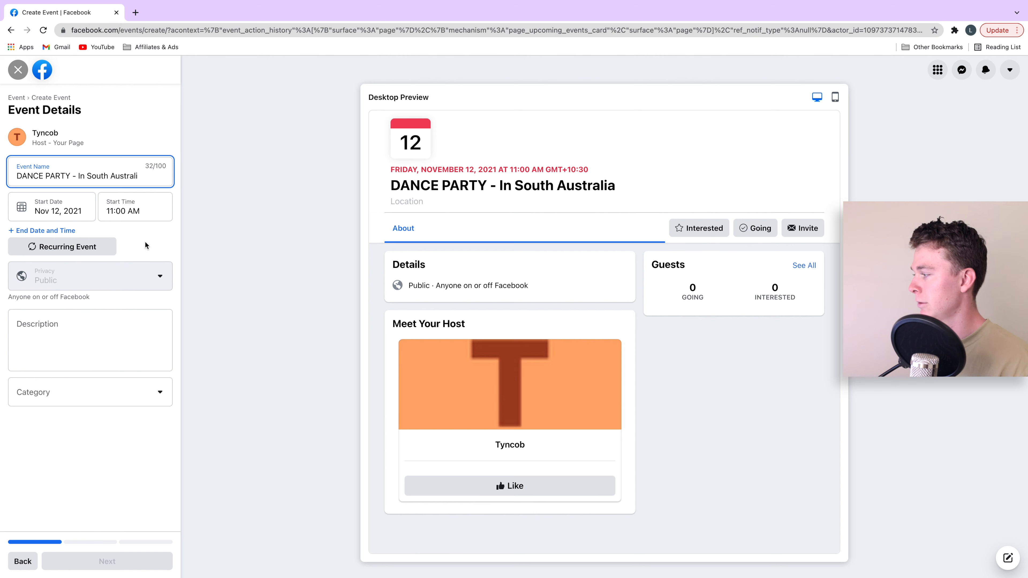
Step: Set the event's start date to Nov 26, 2021 and its start time to 11:00 PM
click(67, 207)
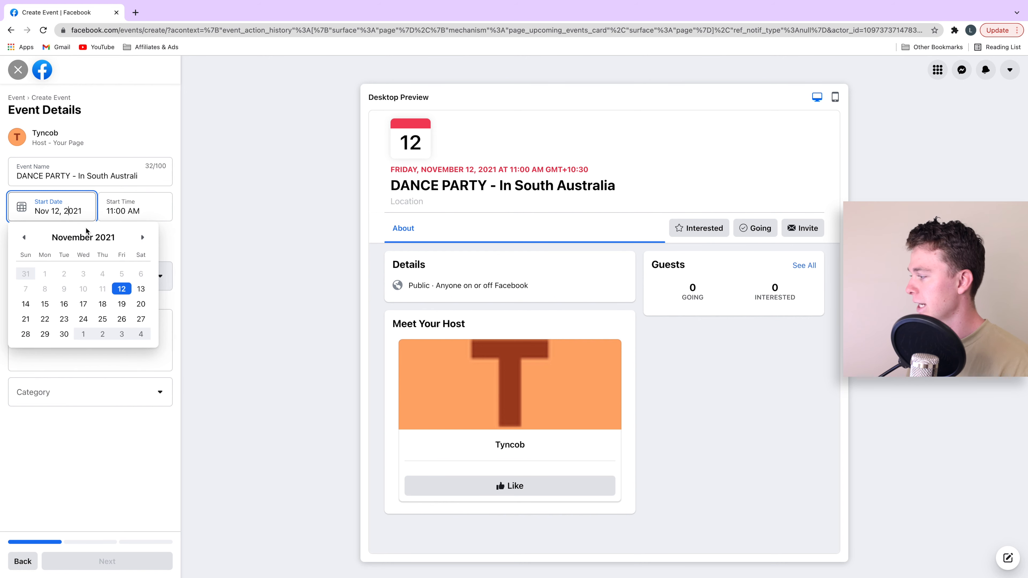
click(118, 319)
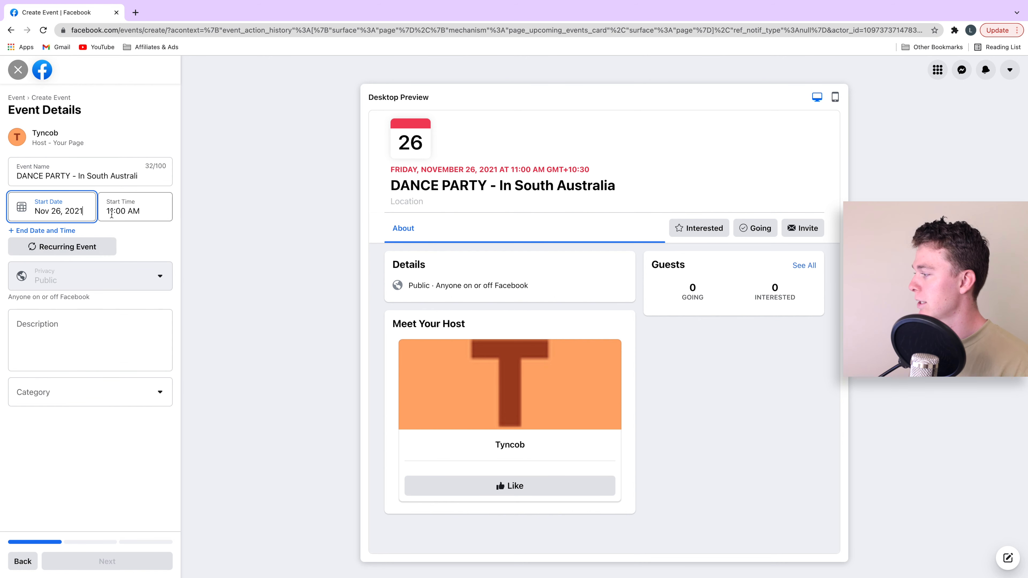
click(126, 211)
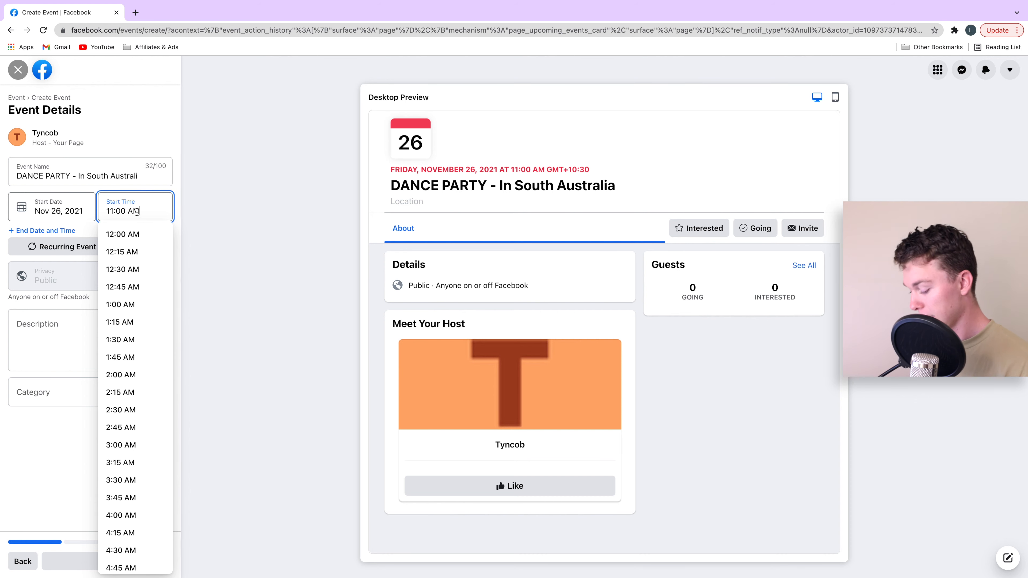
key(BackSpace)
key(BackSpace)
key(Down)
key(Down)
key(Return)
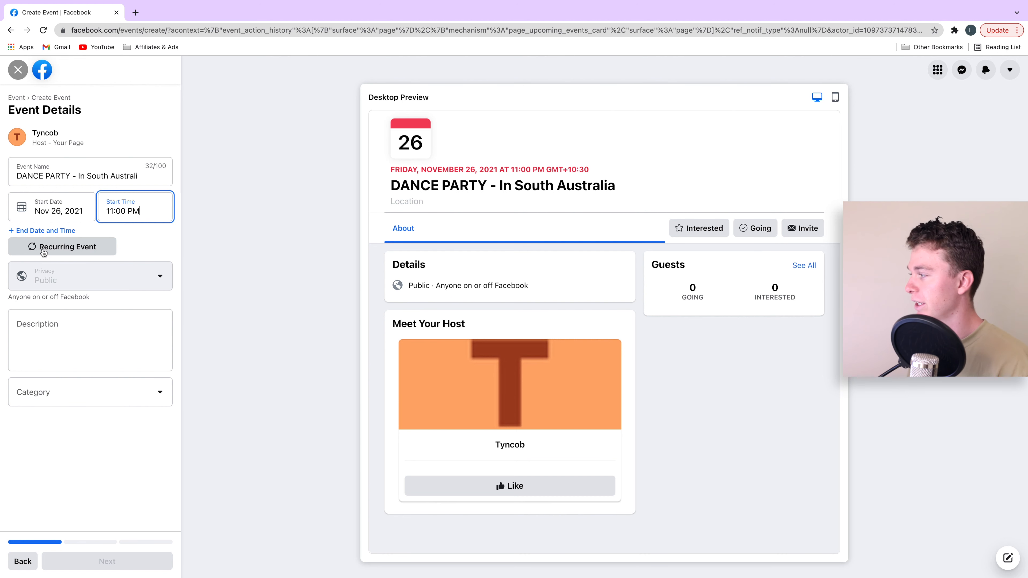
Step: Enter the event description "We are having a dance party to celebrate 2022..."
click(57, 270)
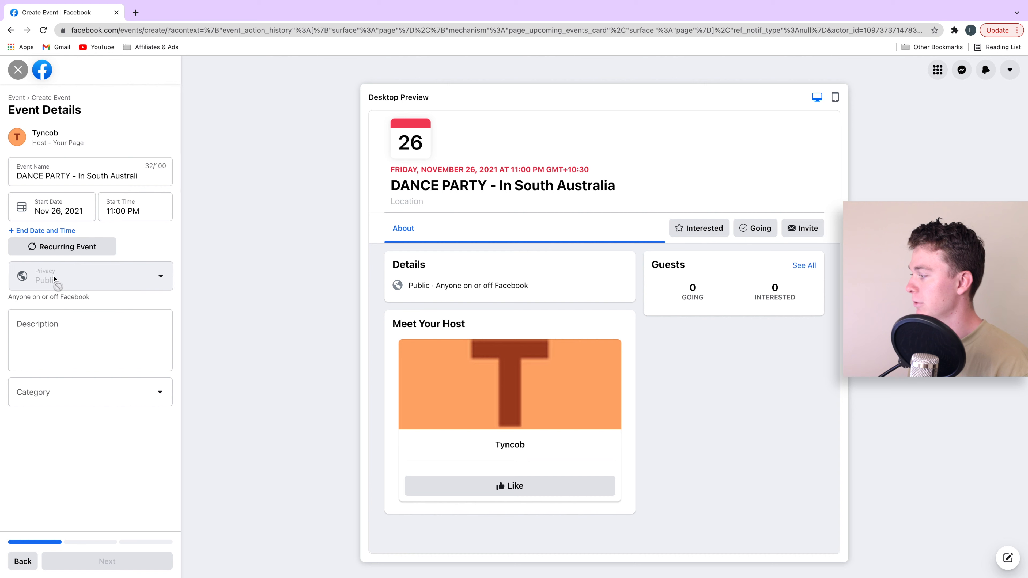
click(80, 328)
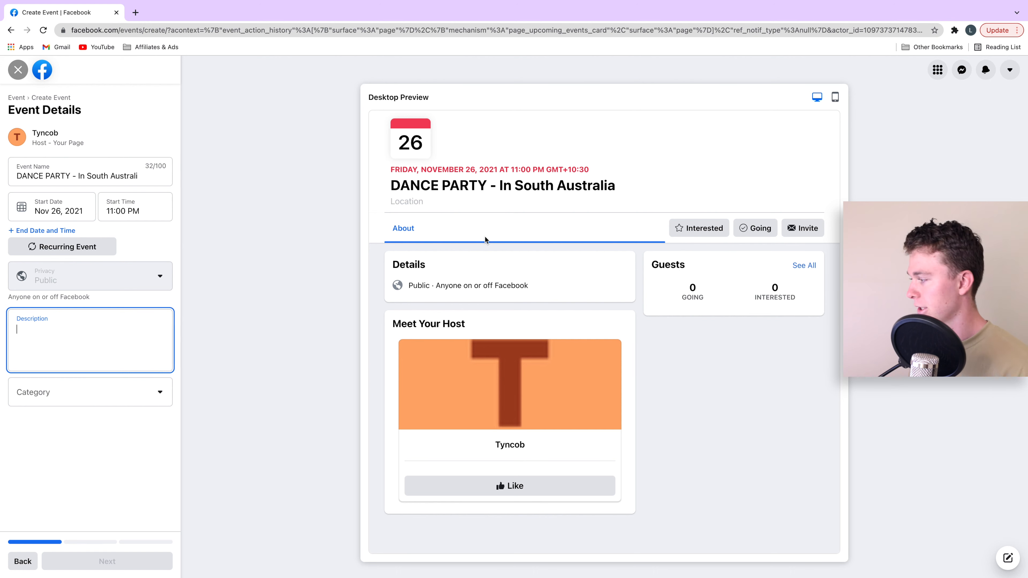
text(We are ha)
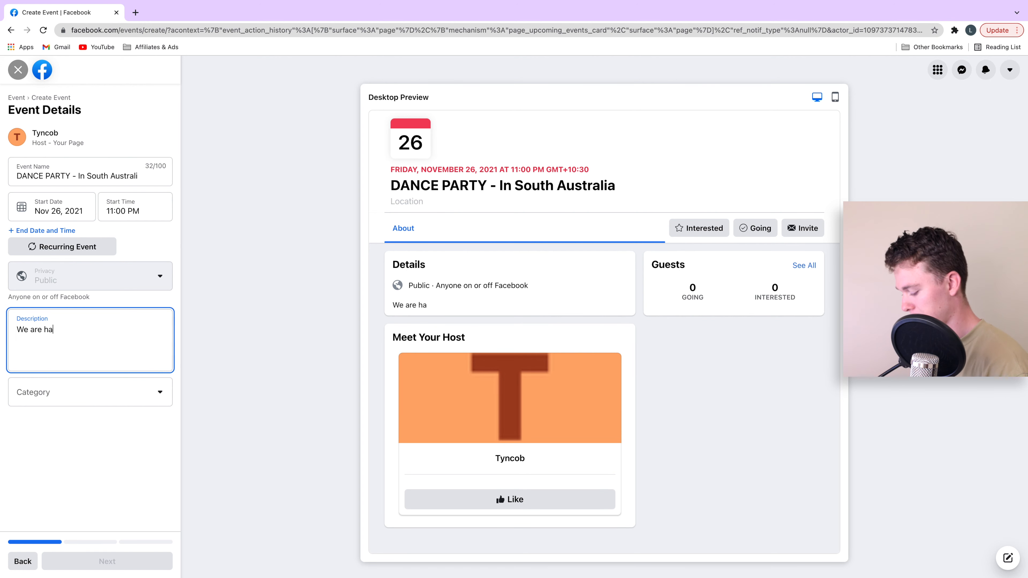
text(ving a dance par)
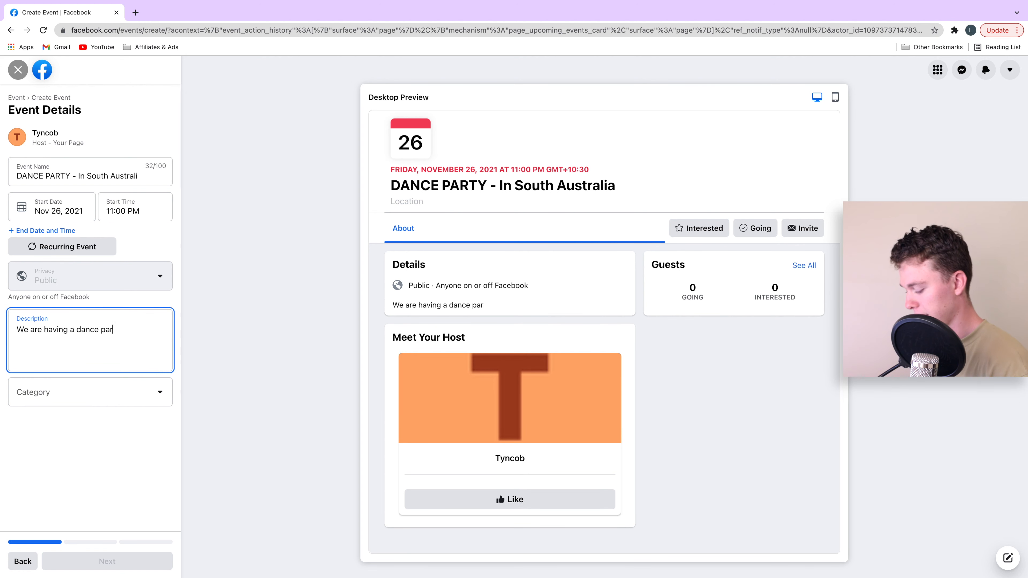
text(ty to celebrate 2022...)
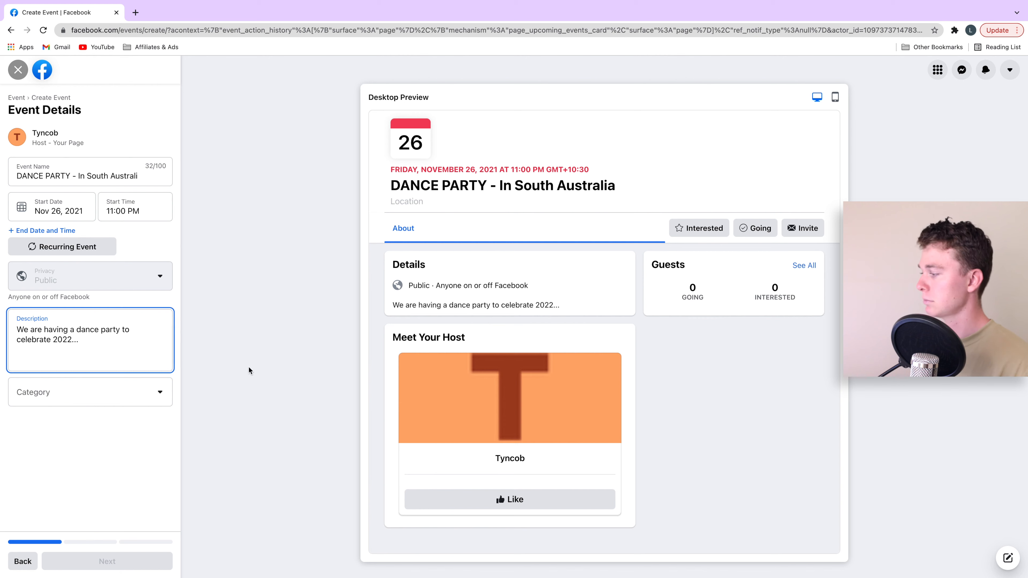
Step: Set the event category to Party and continue to the location details
click(168, 392)
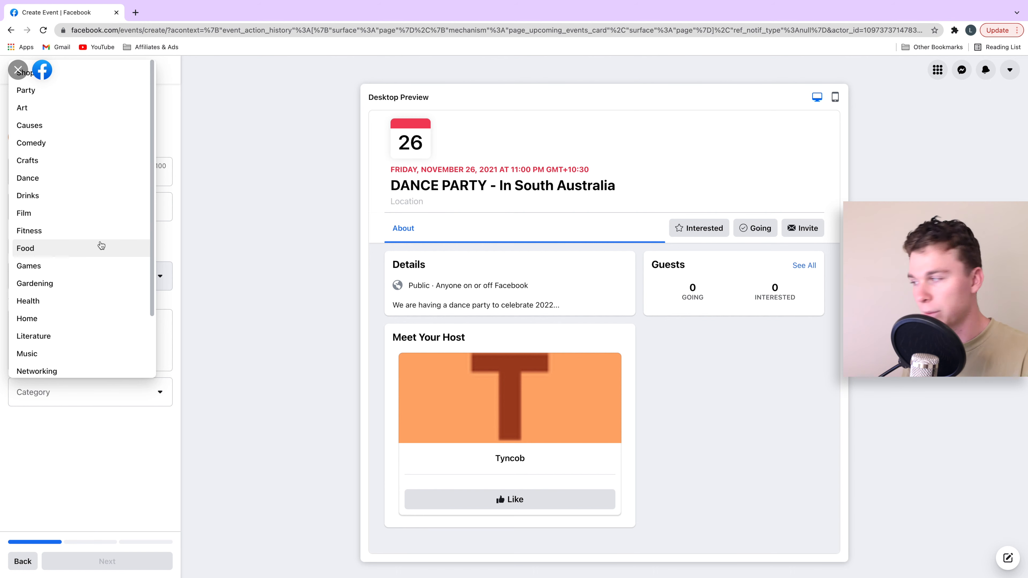
scroll(67, 286, down, 1)
scroll(77, 235, up, 1)
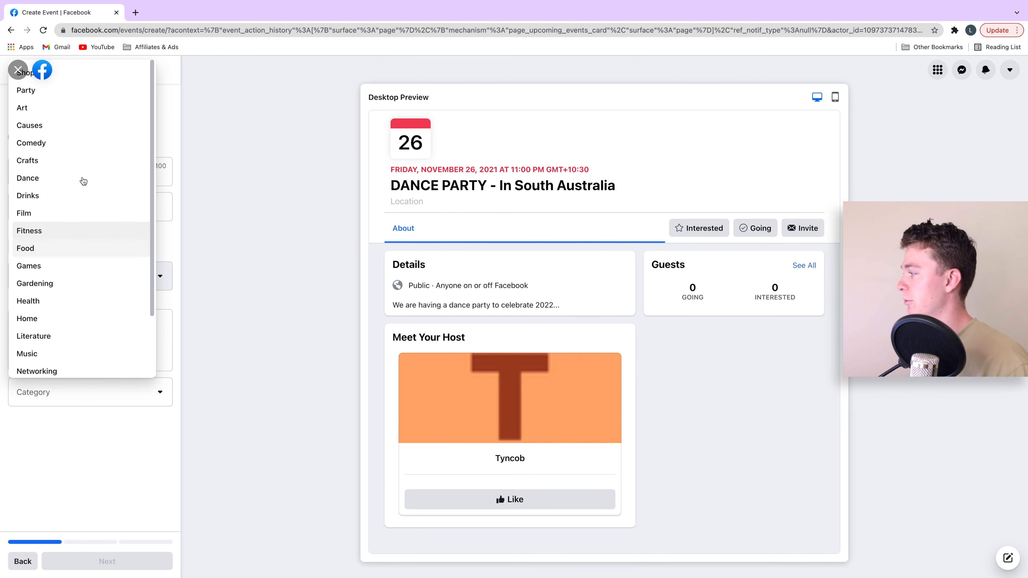
click(80, 92)
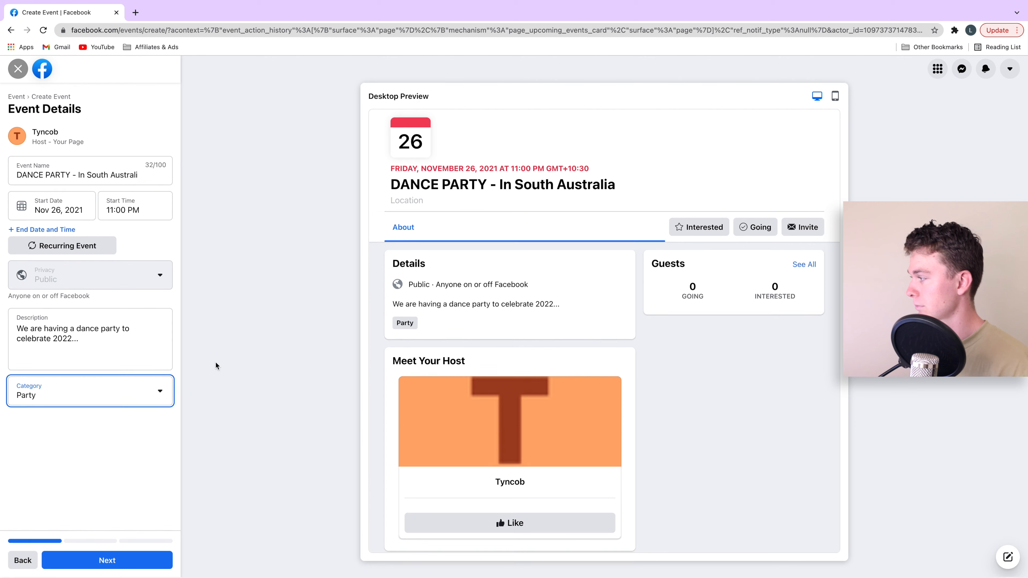
click(108, 561)
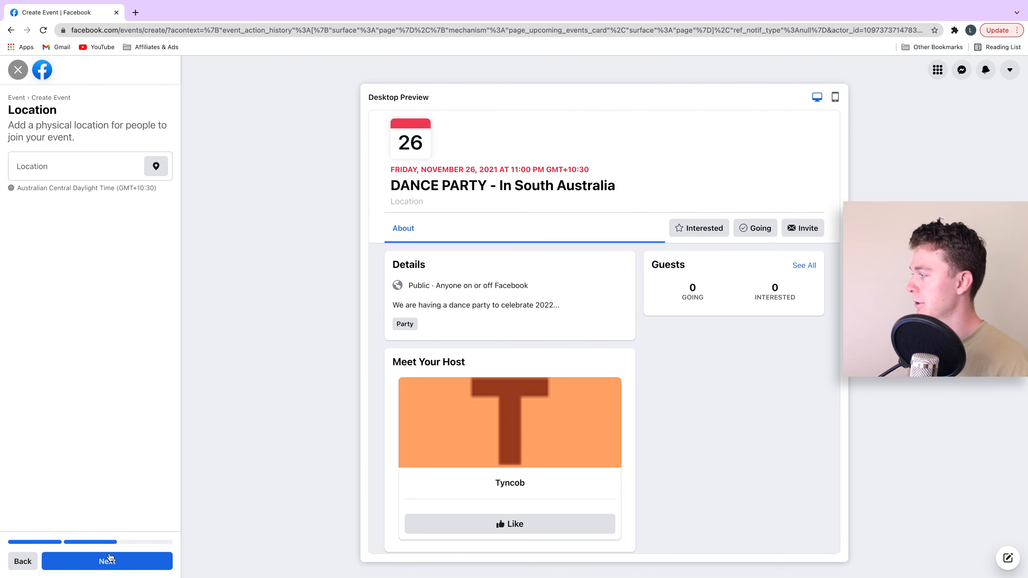
Step: Search for South Australia, choose Adelaide, South Australia as the event location and continue to the additional details
click(120, 179)
text(S)
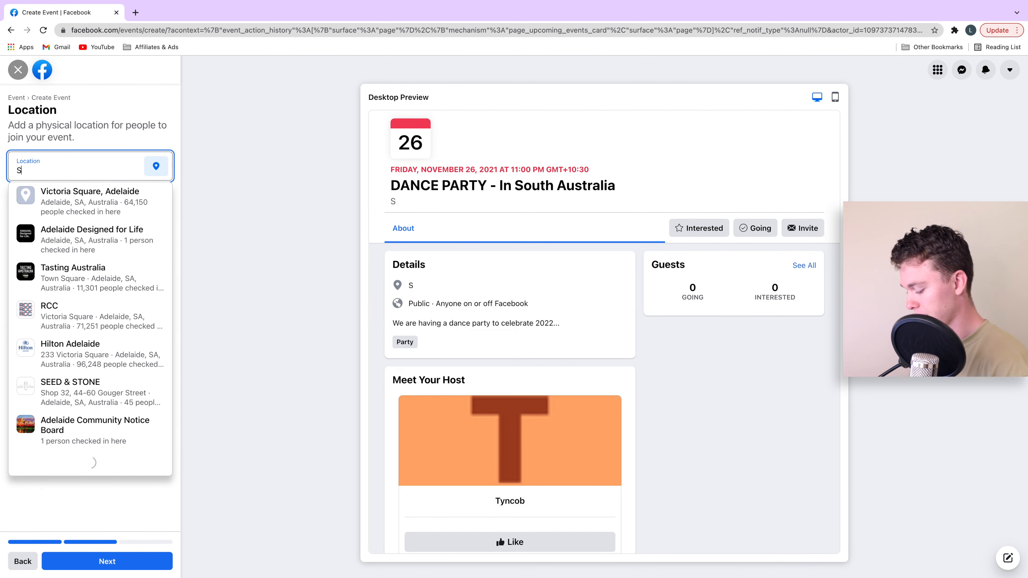
text(outh AUstr)
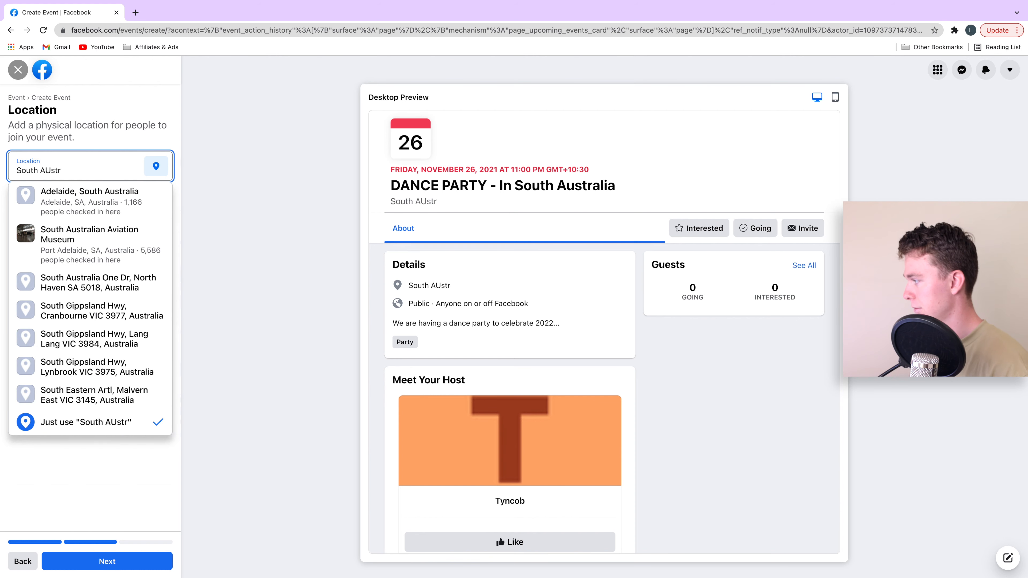
key(Down)
key(Return)
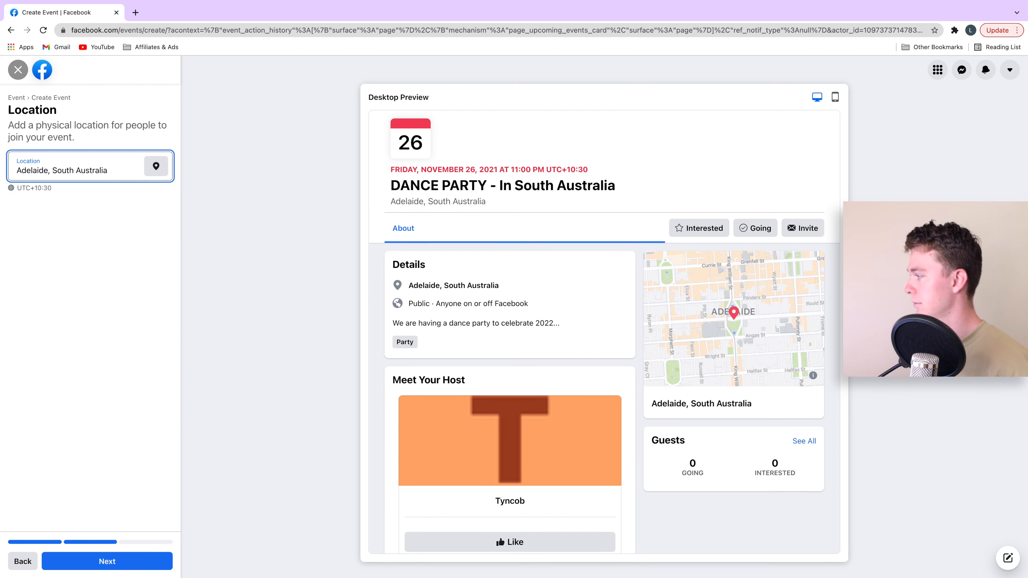
click(131, 564)
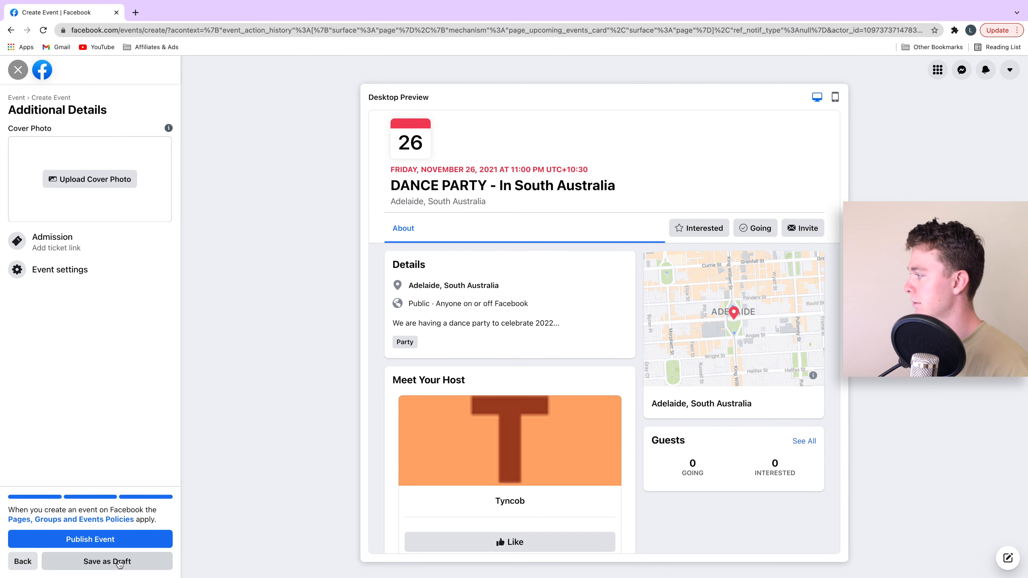
Step: Upload the concert crowd image from the Desktop folder "How to create event on facebook" as the event's cover photo
click(115, 177)
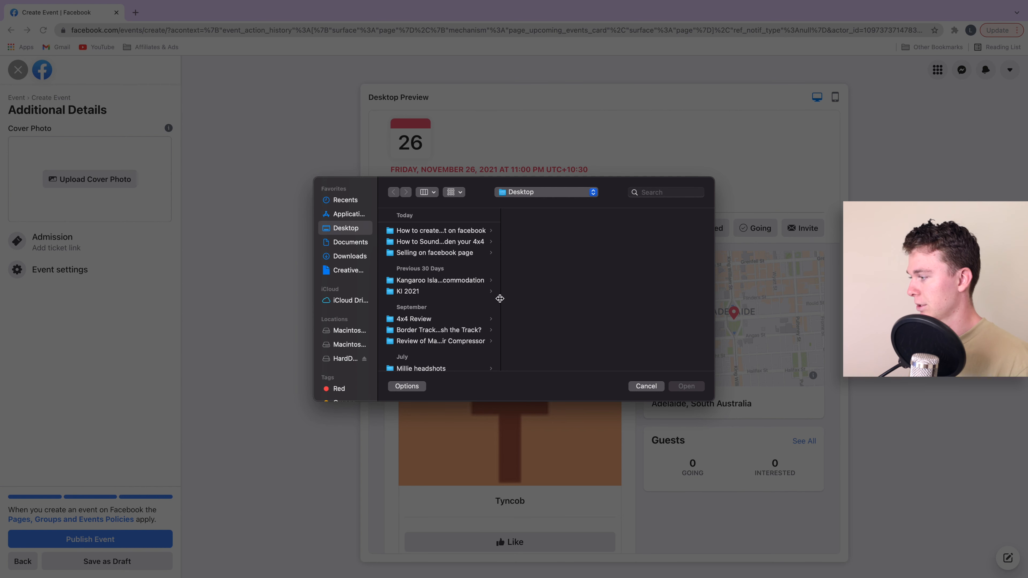
drag(501, 259, 560, 259)
click(486, 231)
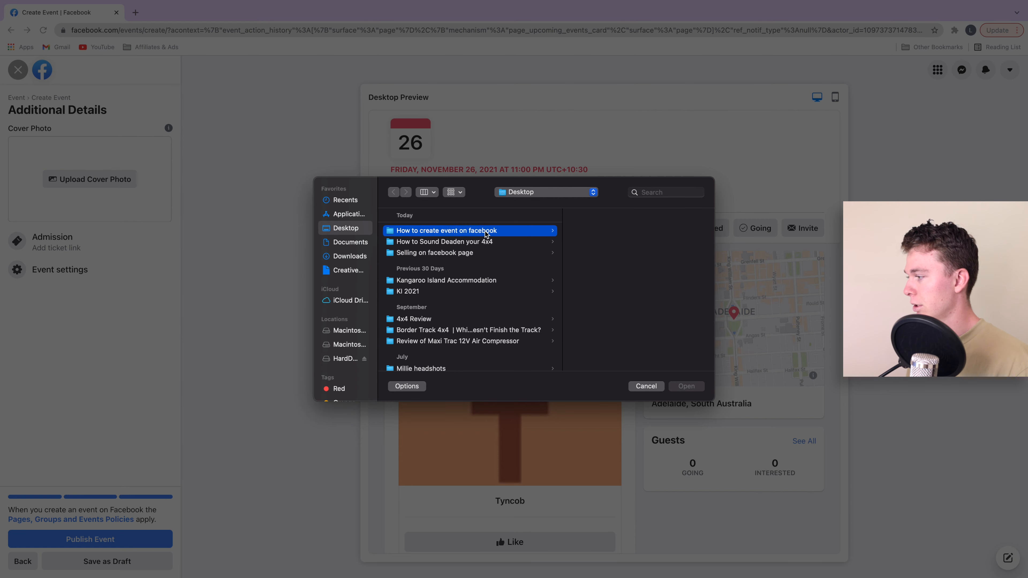
click(625, 232)
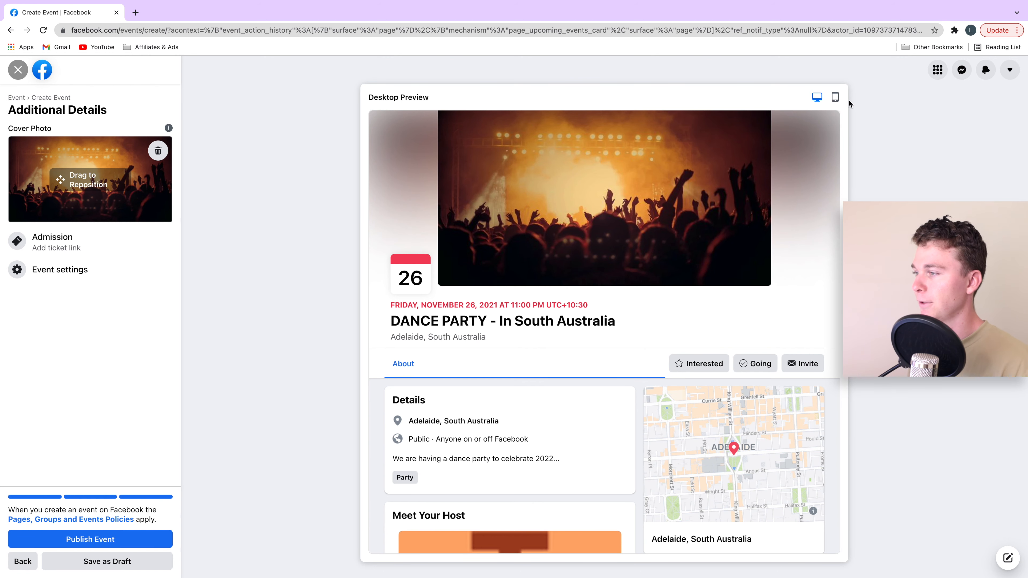
Step: Compare the event page's mobile and desktop previews, looking through the whole mobile layout
click(836, 97)
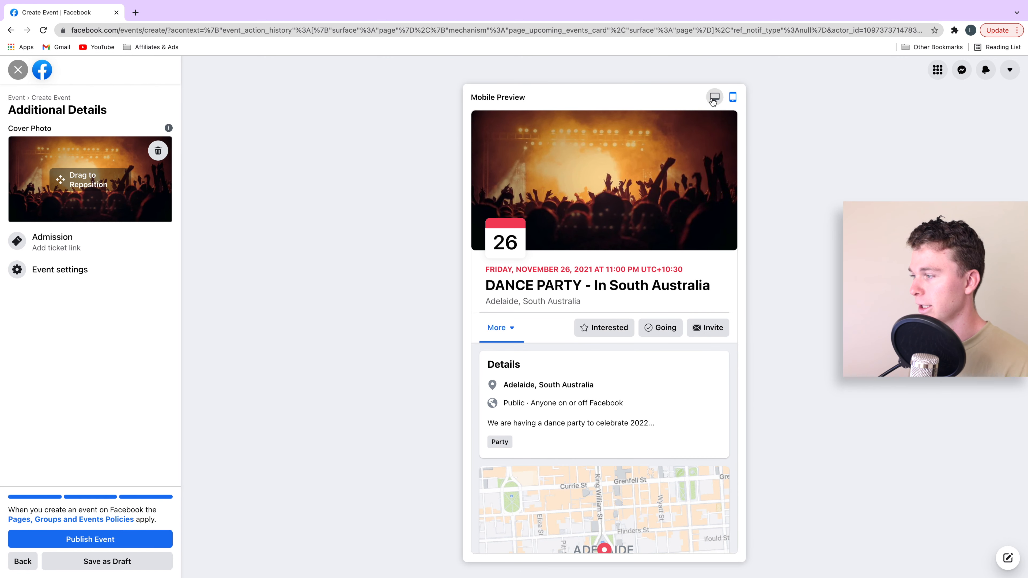
click(715, 97)
click(835, 97)
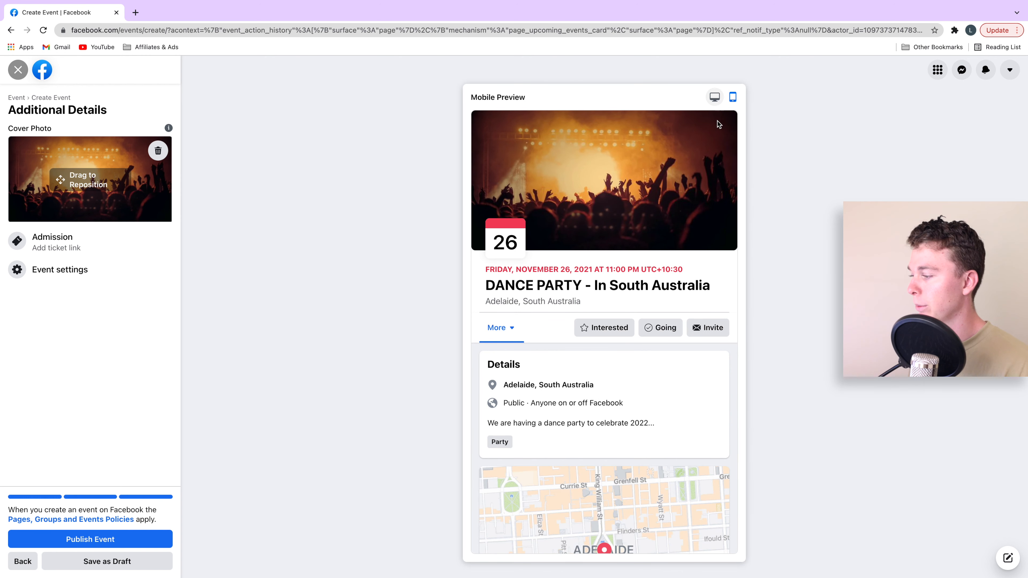
scroll(683, 191, down, 3)
scroll(684, 192, up, 2)
scroll(683, 191, up, 3)
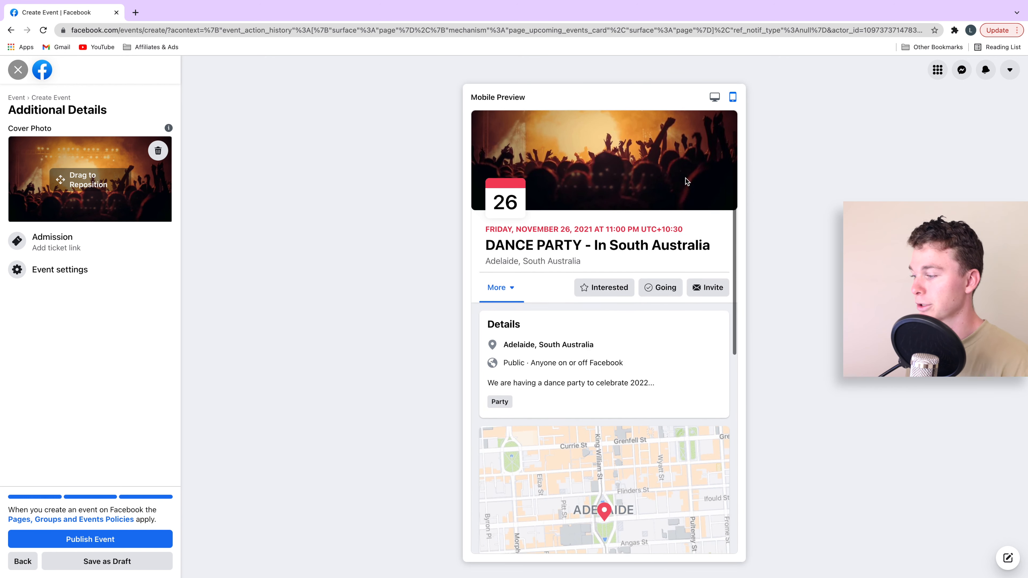
click(715, 97)
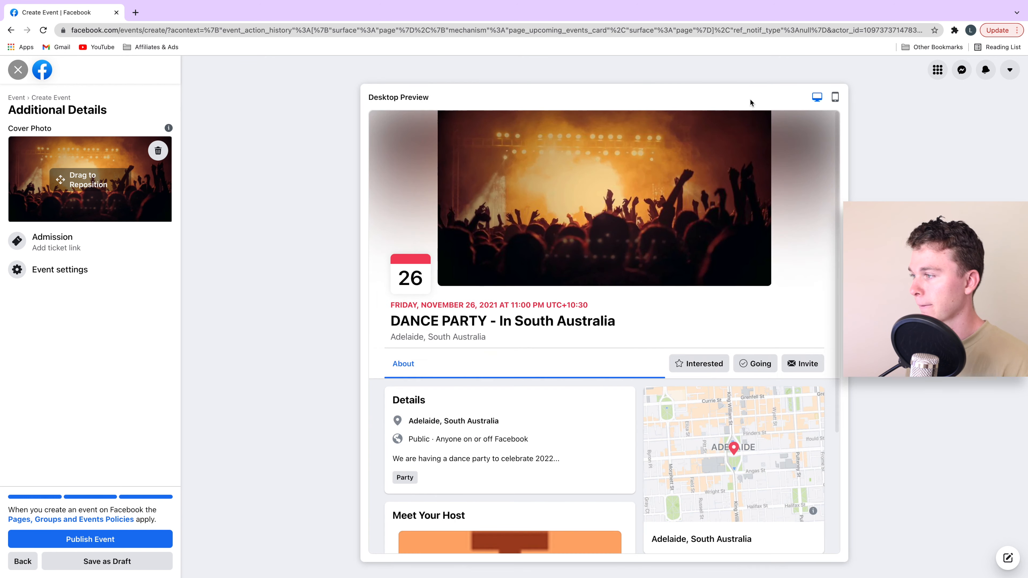
click(835, 97)
Step: Reposition the cover photo downward to show more of its upper part, and check it in the desktop and mobile previews
drag(64, 180, 59, 199)
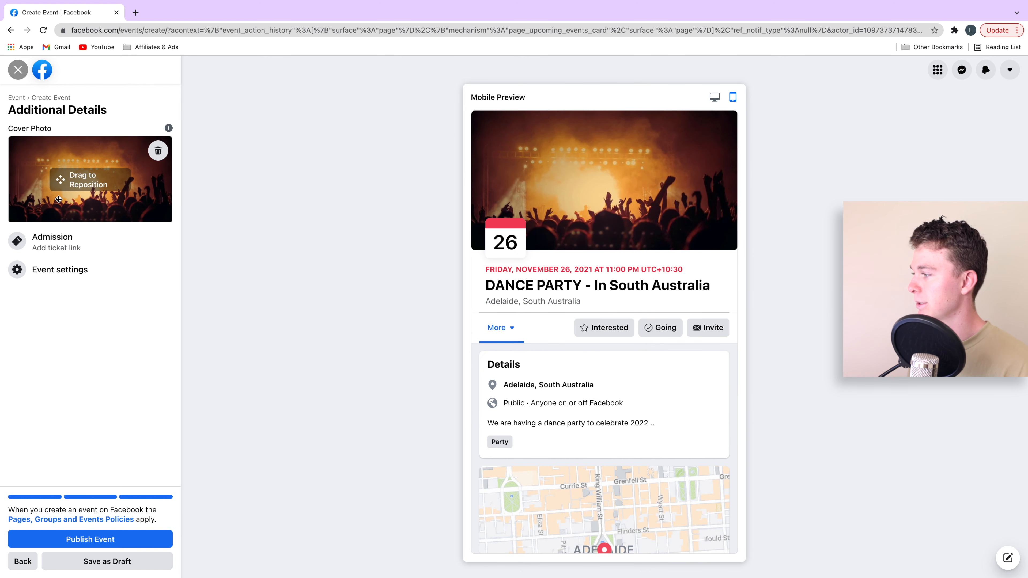
click(715, 97)
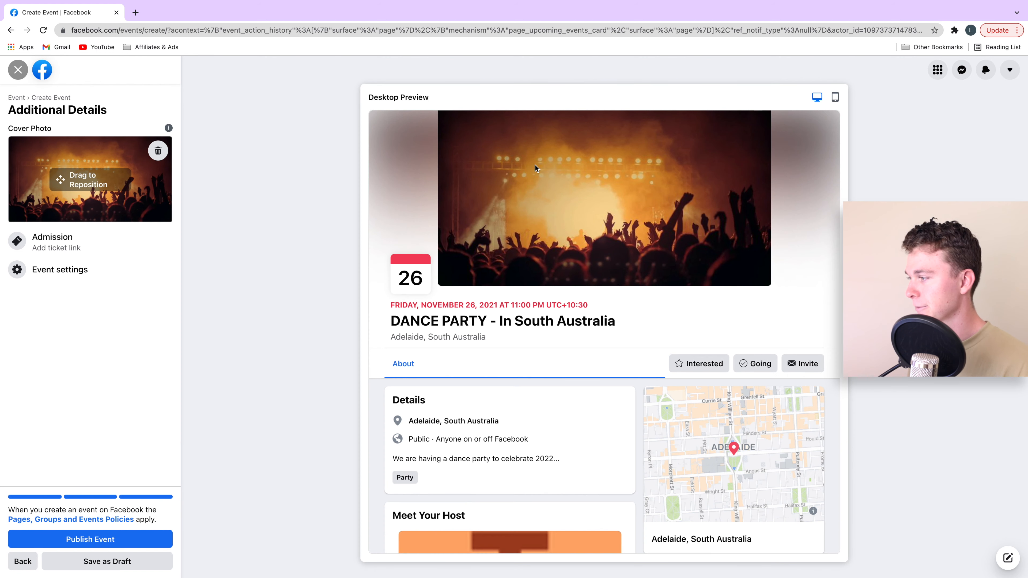
click(836, 97)
Step: Open the event's ticket link entry, look up Eventbrite in a new browser tab, and return to the additional details without adding a link
click(160, 247)
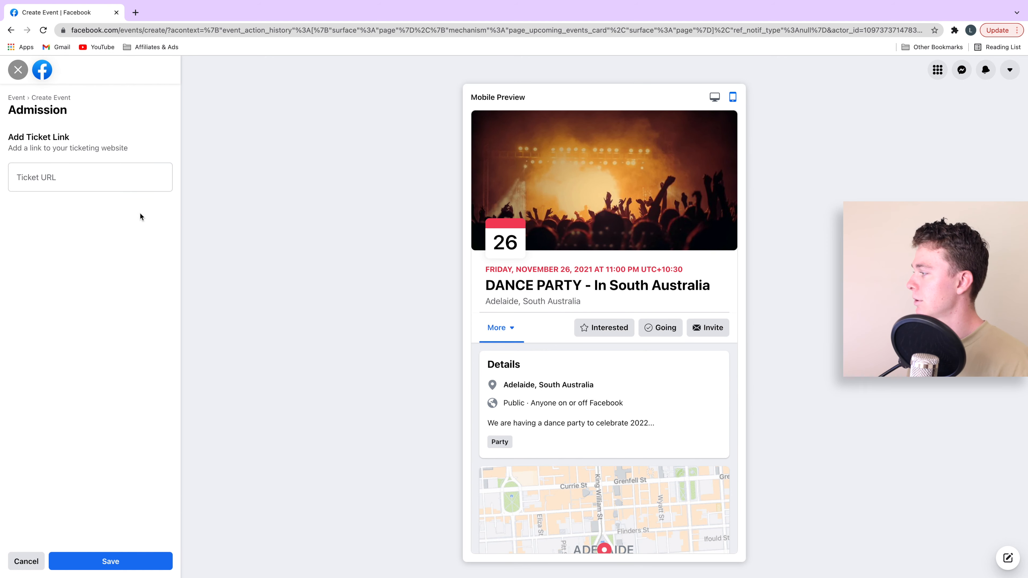
click(123, 181)
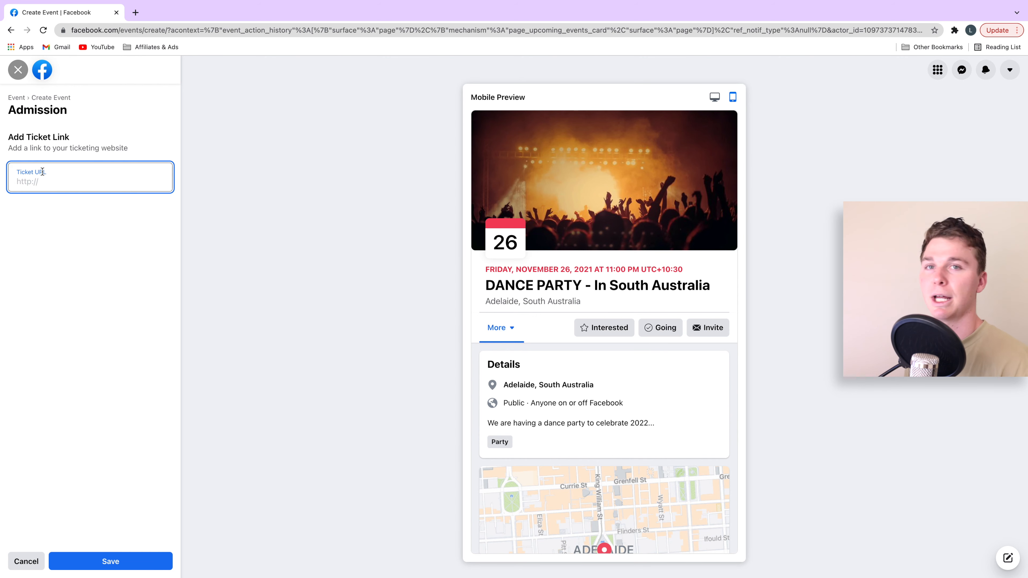
click(135, 12)
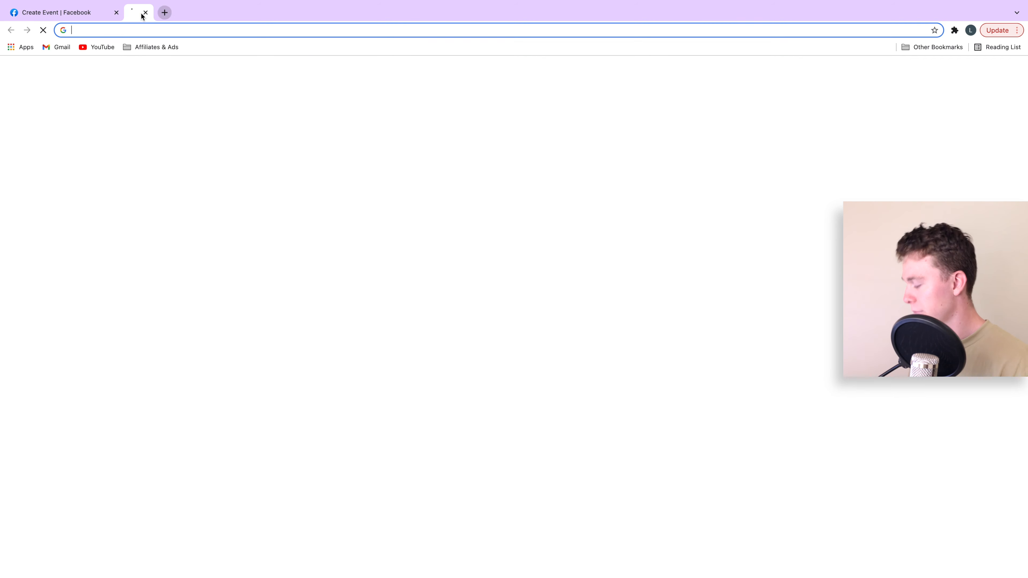
text(eventrb)
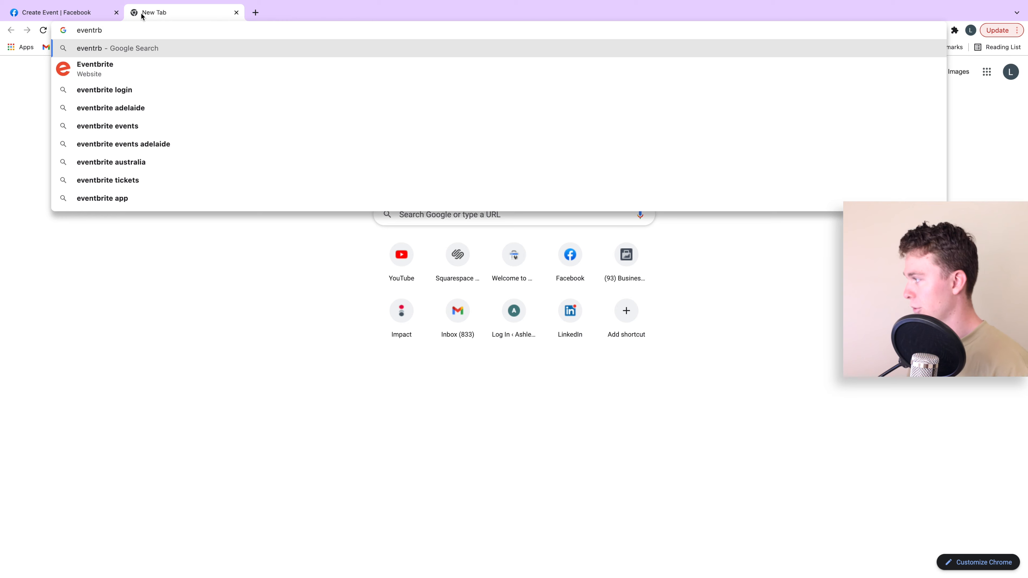
key(Down)
key(Return)
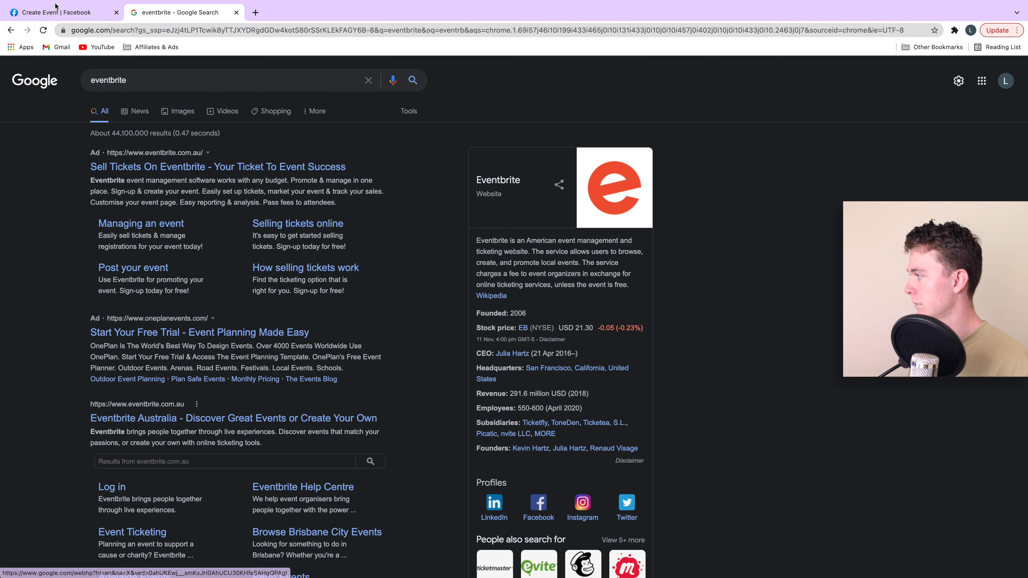
click(56, 11)
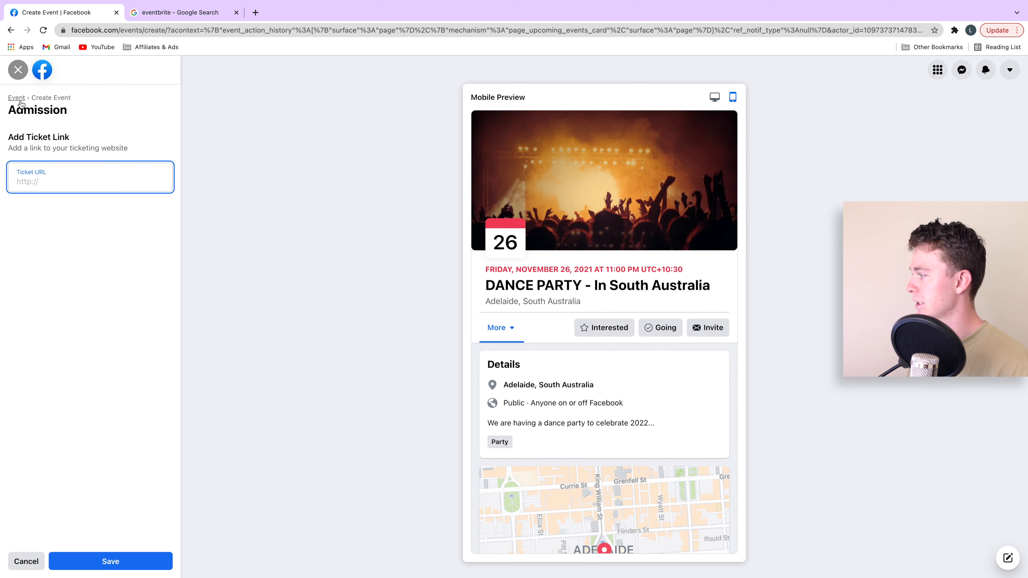
click(44, 561)
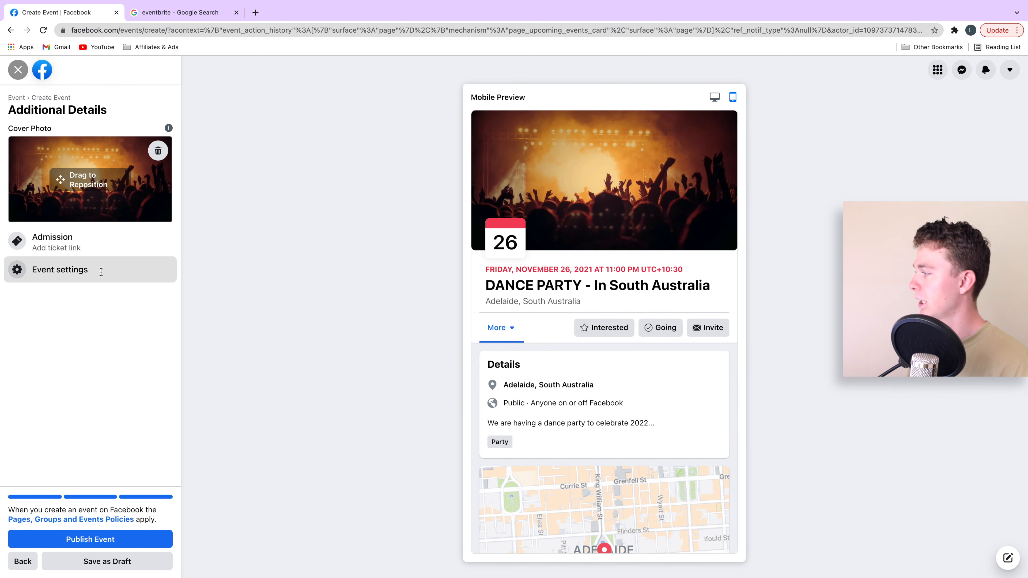
Step: In the event settings, turn off "Only admins can post in event" and require posts to be approved by a host or co-host
click(86, 268)
click(94, 138)
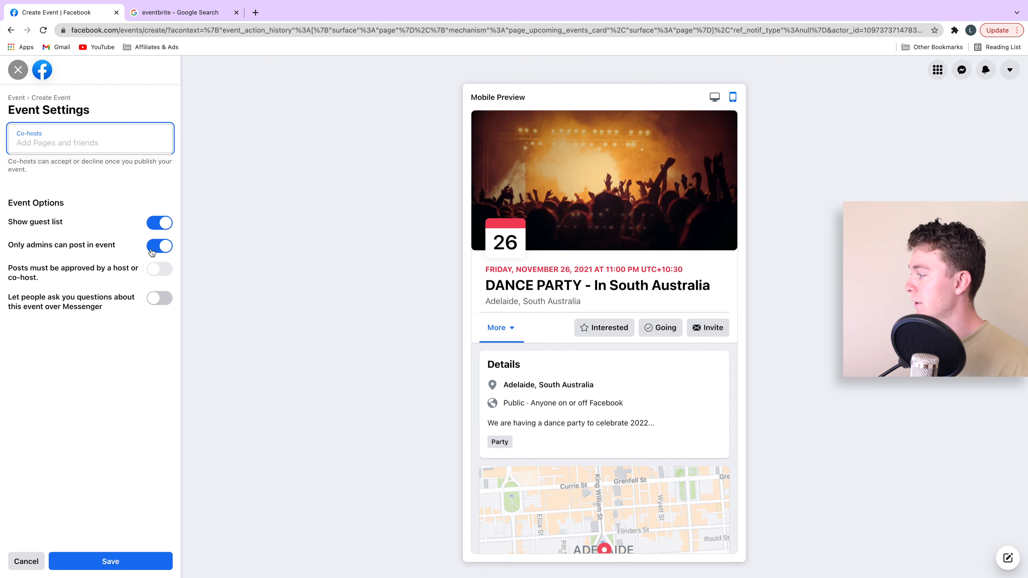
drag(116, 245, 6, 245)
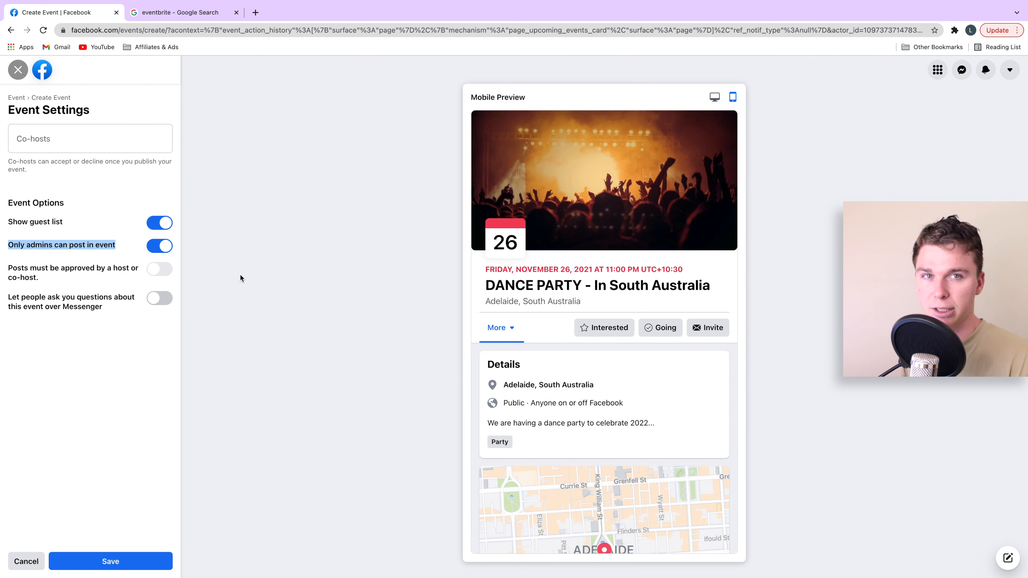
click(164, 251)
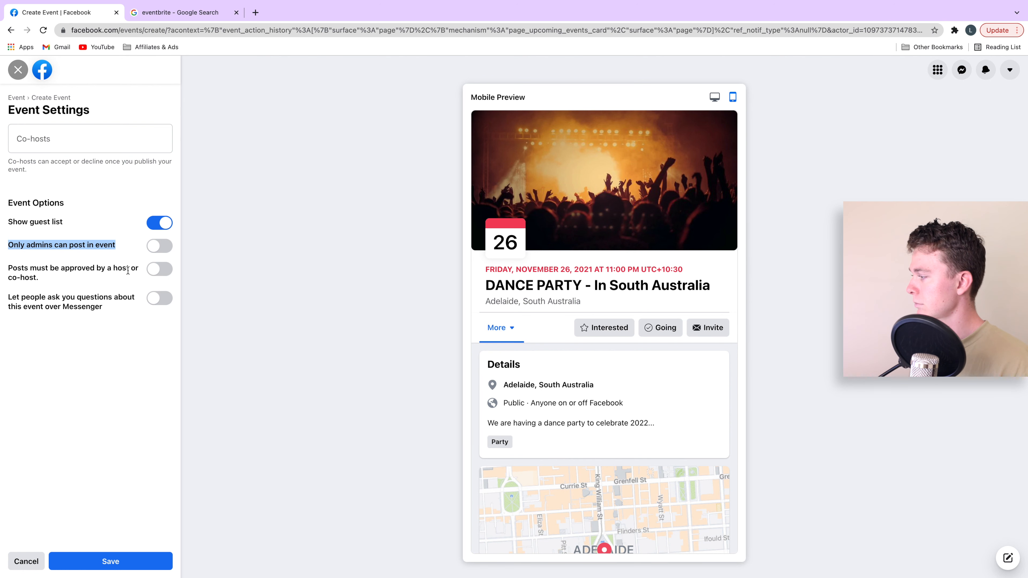
drag(131, 269, 8, 271)
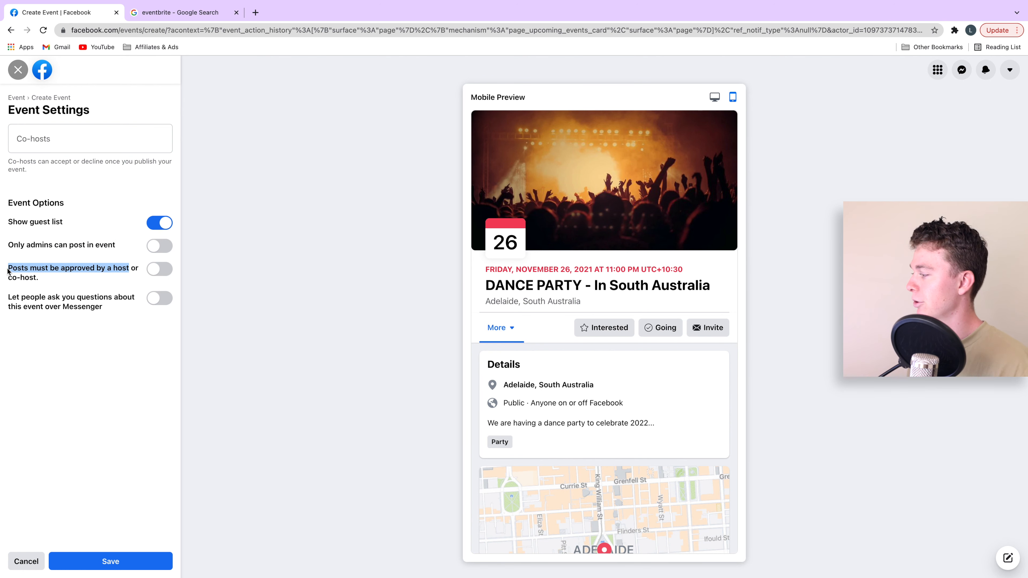
click(162, 275)
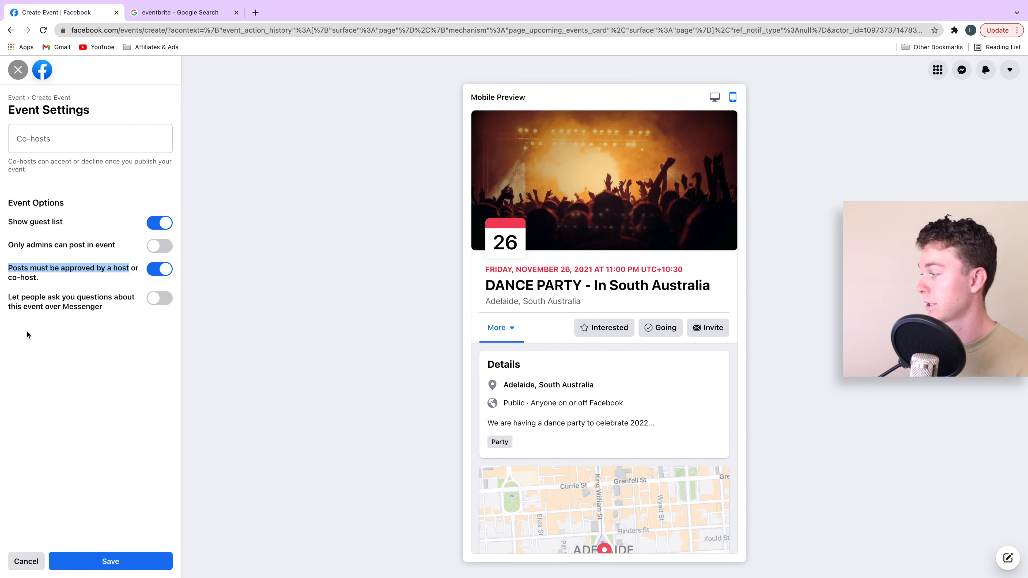
Step: Let people ask questions about the event over Messenger, save the settings and publish the event
click(152, 299)
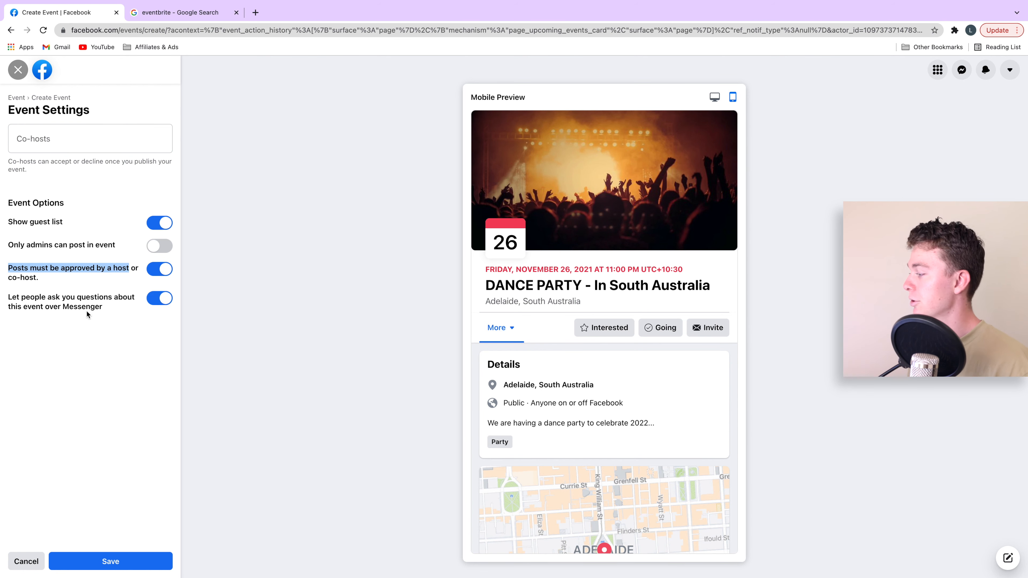
drag(112, 308, 19, 296)
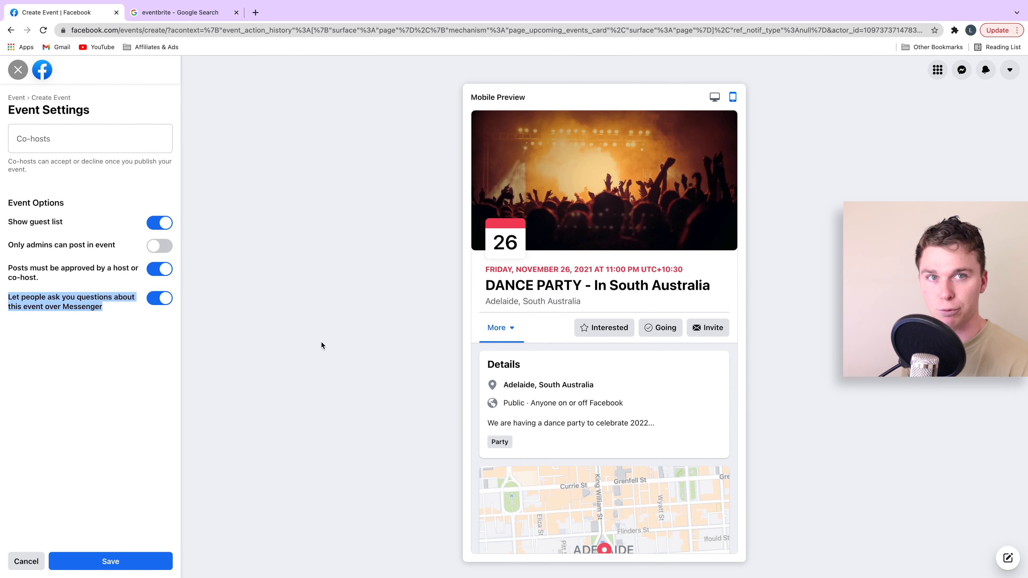
click(96, 561)
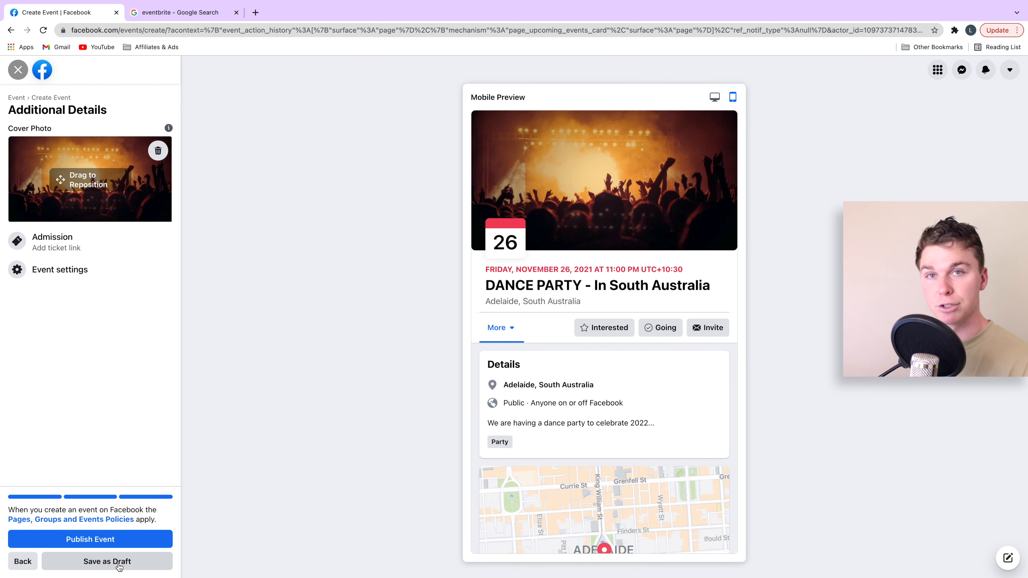
click(121, 542)
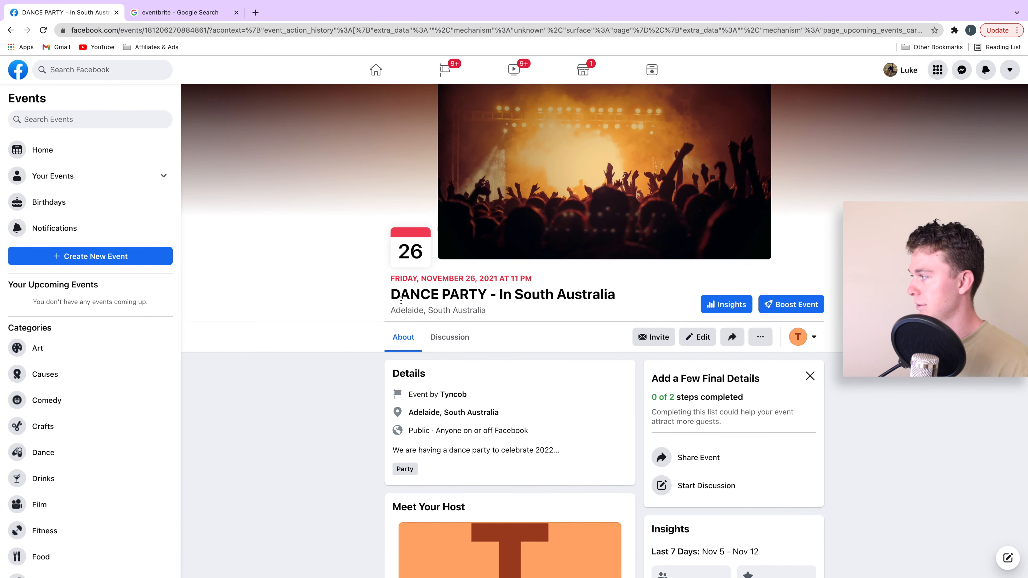
Step: Review the published event's host, location and privacy details, and look at its discussion section
scroll(310, 267, down, 2)
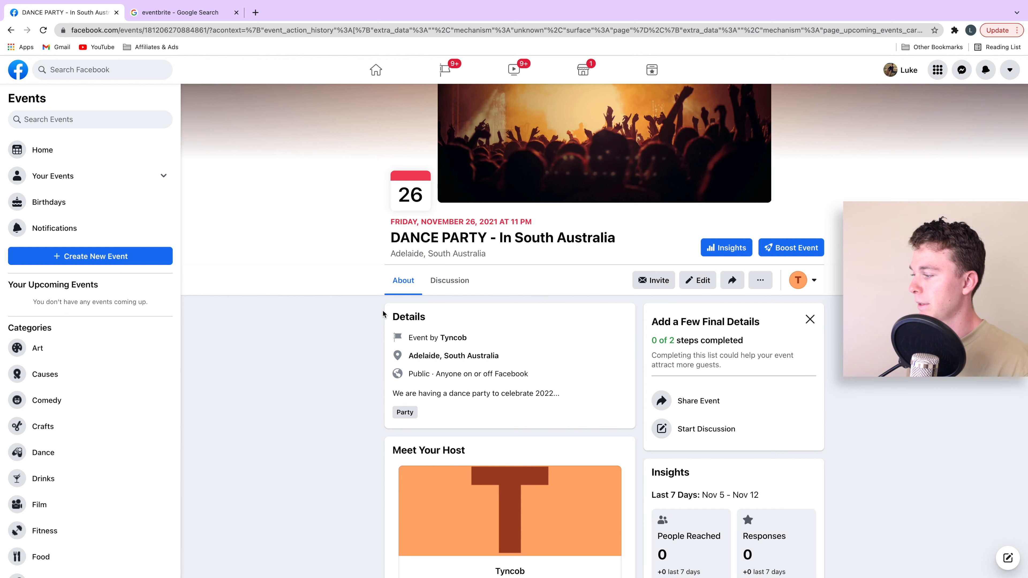
drag(410, 337, 470, 341)
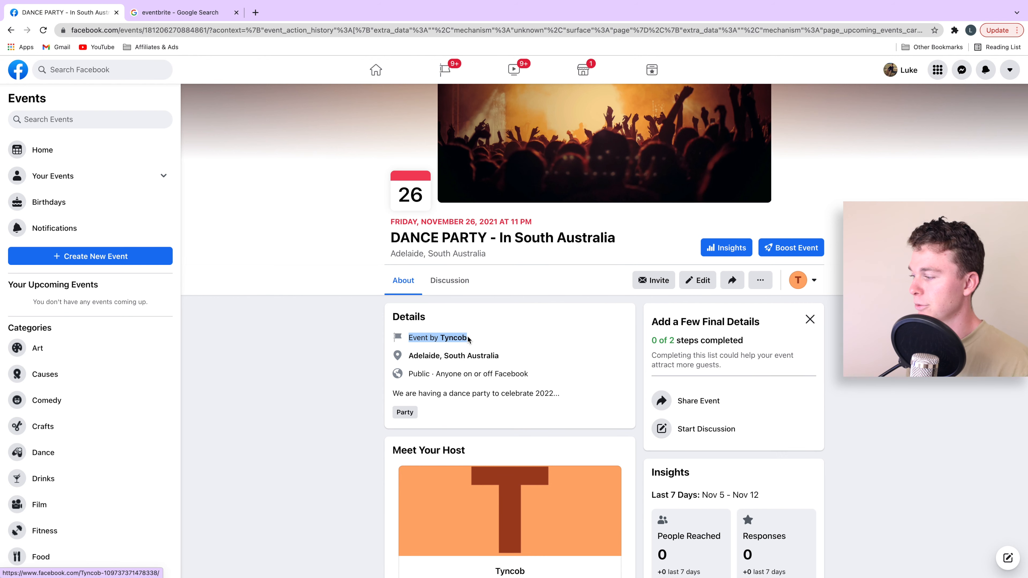
click(471, 342)
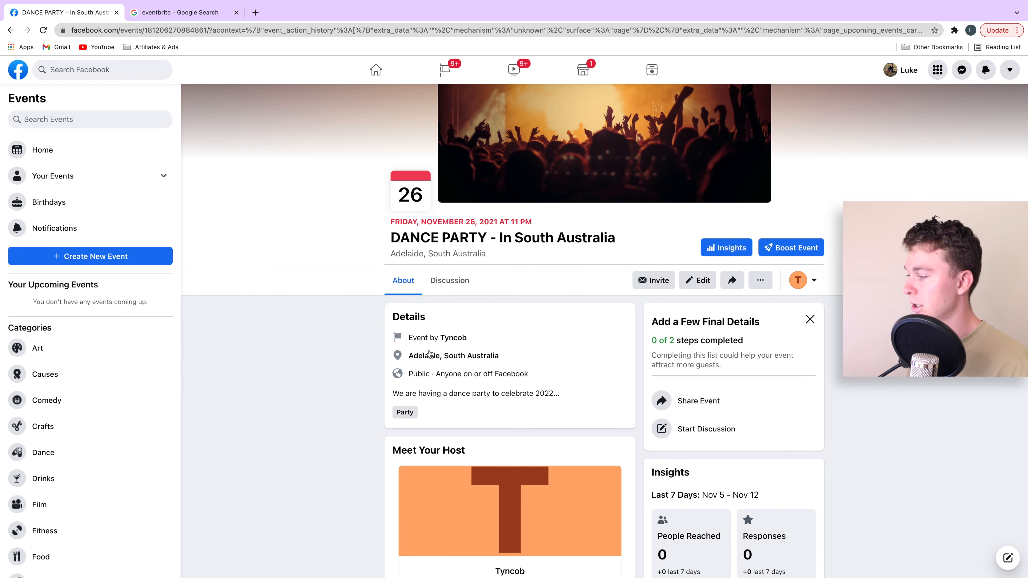
drag(404, 376, 534, 377)
scroll(538, 387, down, 1)
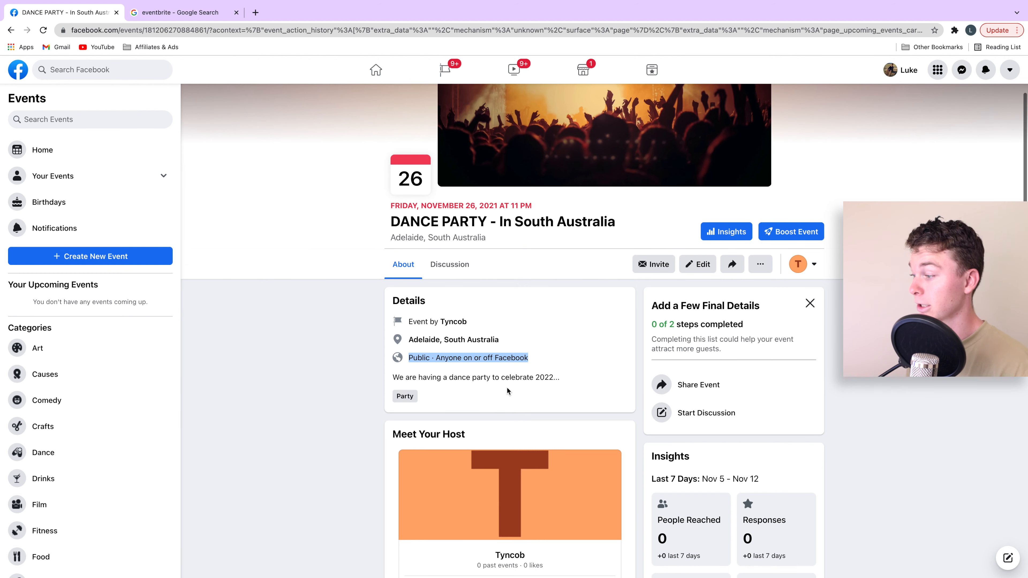
click(466, 260)
scroll(527, 340, down, 1)
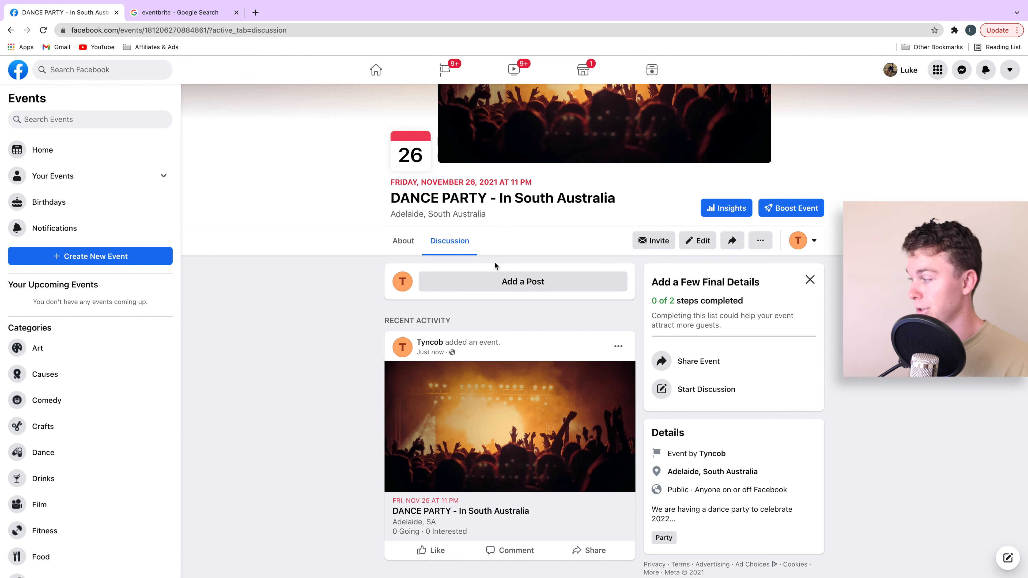
Step: Return to the event's About section and examine its title, date and insights on people reached and responses
click(404, 240)
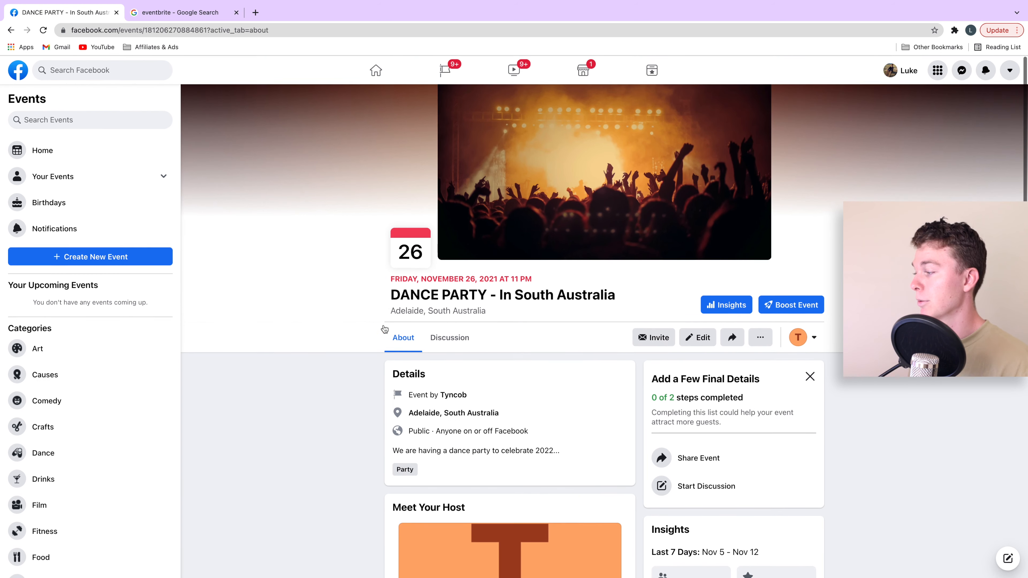
drag(390, 295, 618, 301)
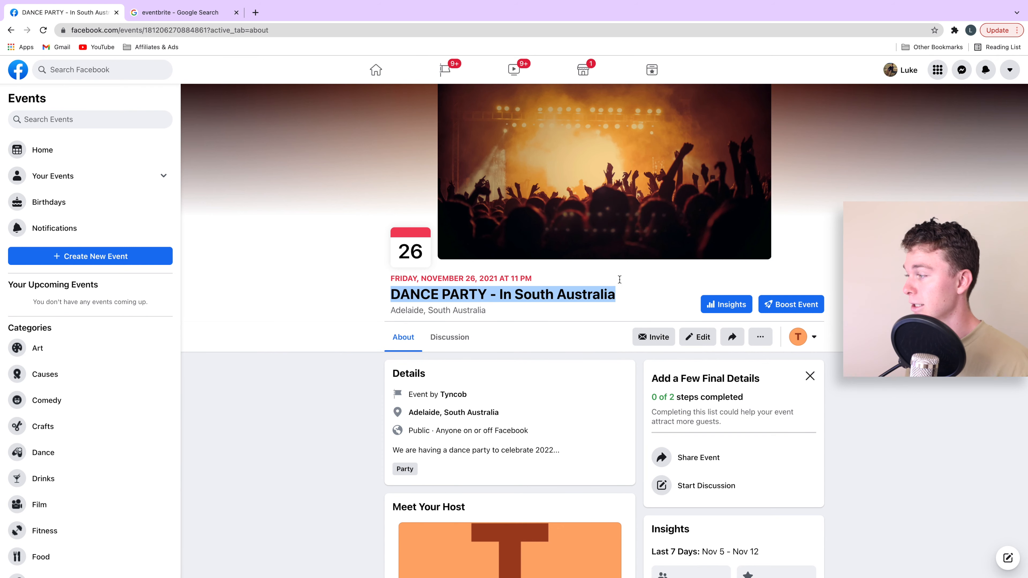
drag(533, 278, 402, 280)
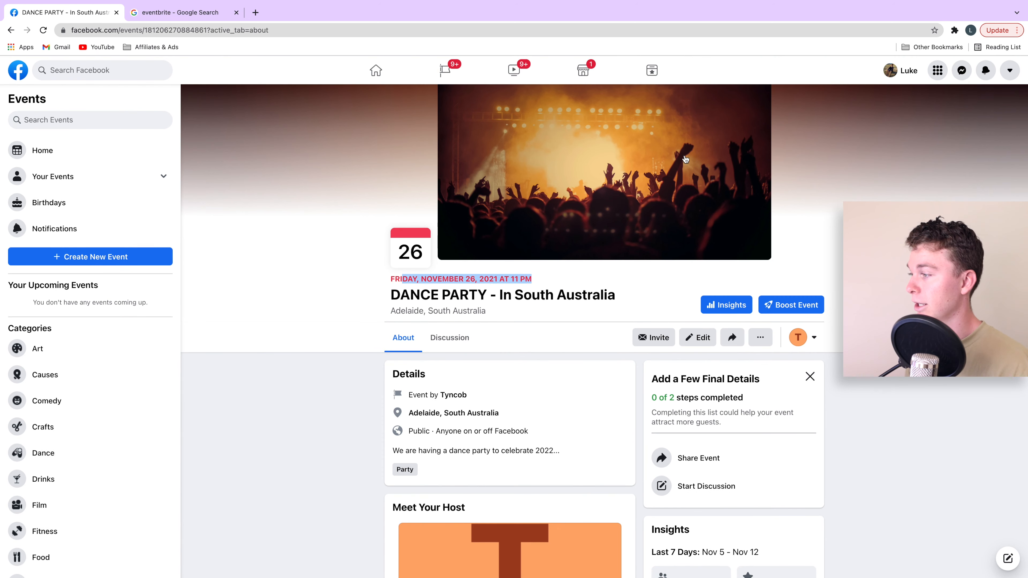
scroll(626, 190, down, 1)
scroll(626, 190, down, 5)
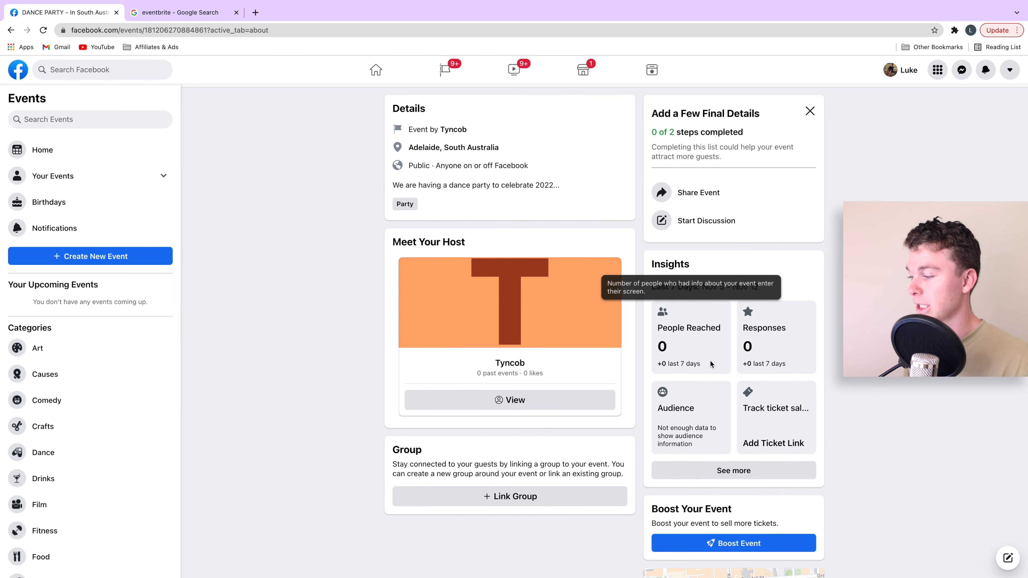
drag(713, 364, 648, 334)
drag(790, 367, 722, 339)
scroll(688, 354, down, 2)
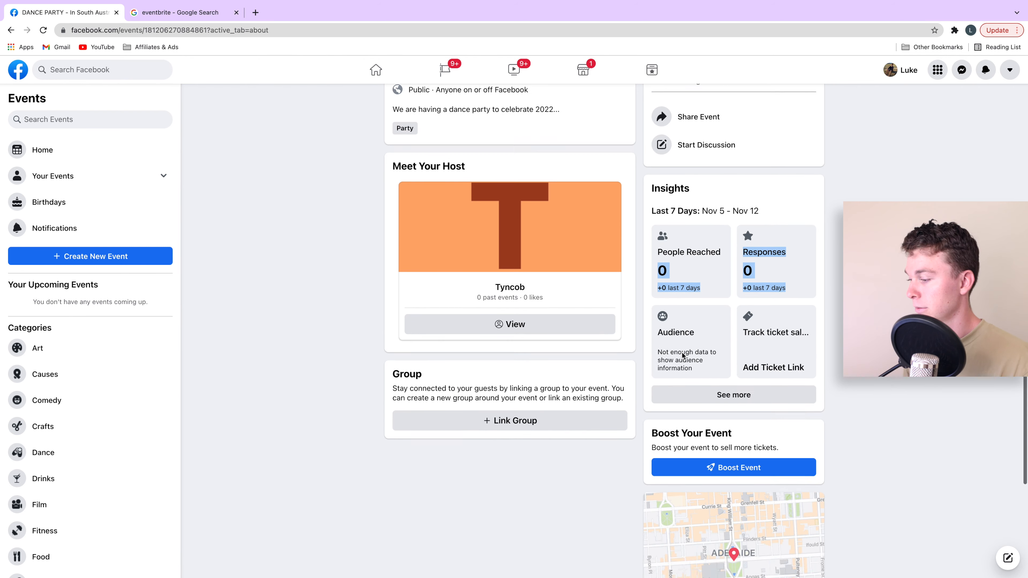
scroll(682, 356, up, 8)
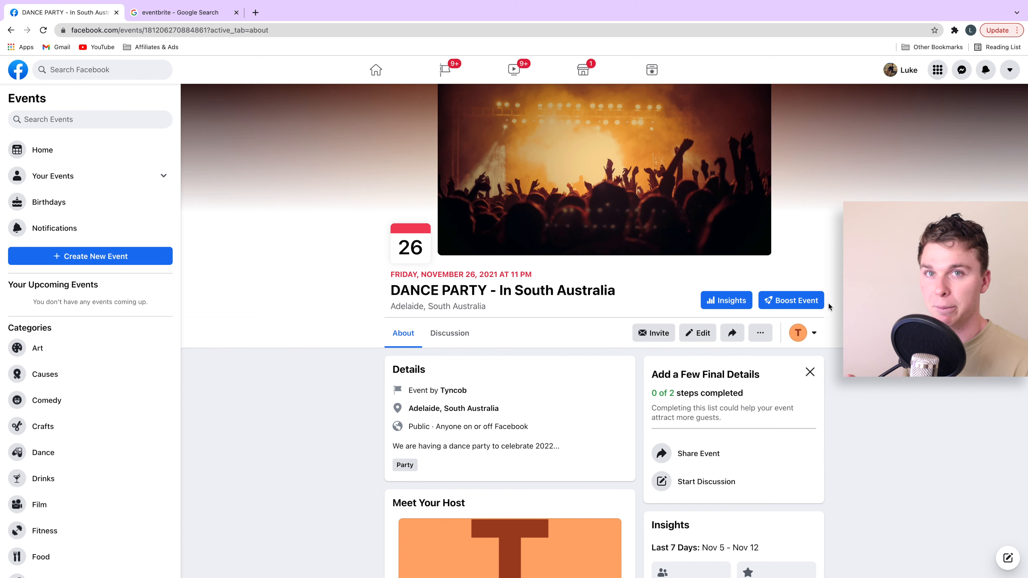
Step: Look through the suggested people in the event's invitation list and close it without sending any invites
click(667, 333)
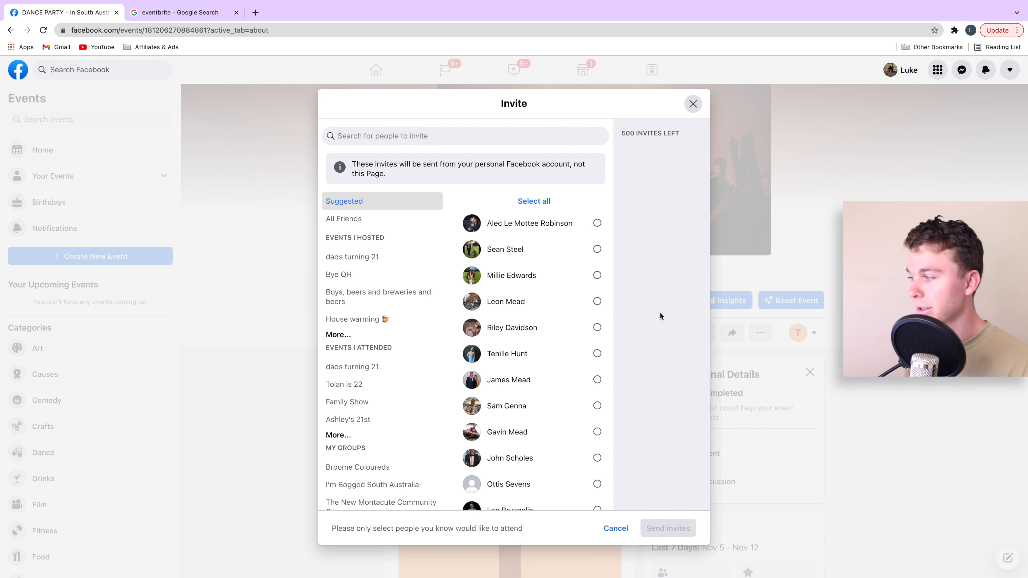
scroll(506, 234, down, 1)
scroll(507, 234, down, 5)
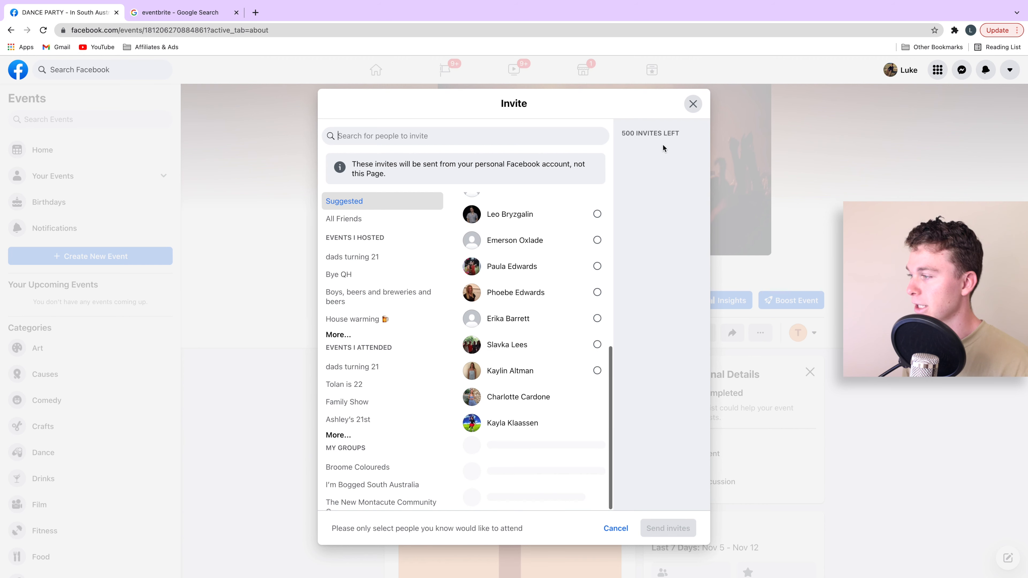
click(693, 106)
click(656, 333)
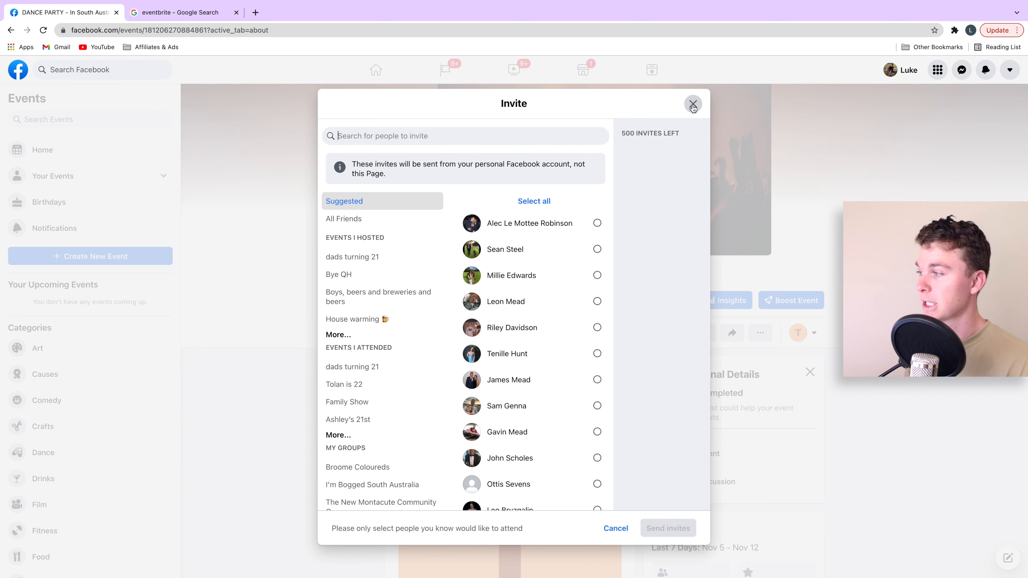
click(693, 106)
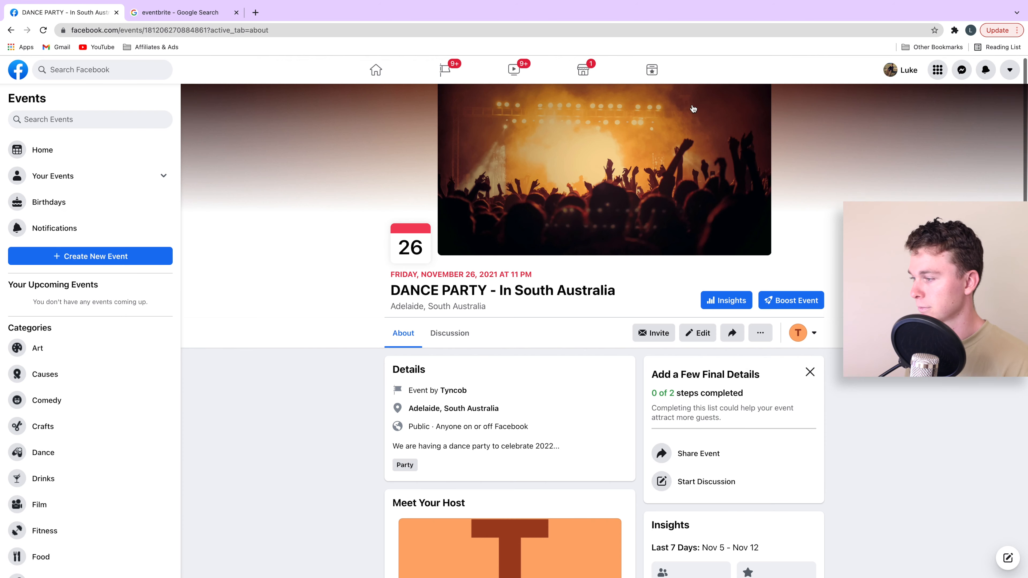
Step: Open the event's boost setup, check the estimated daily reach and ad duration, and return to the event page
click(779, 300)
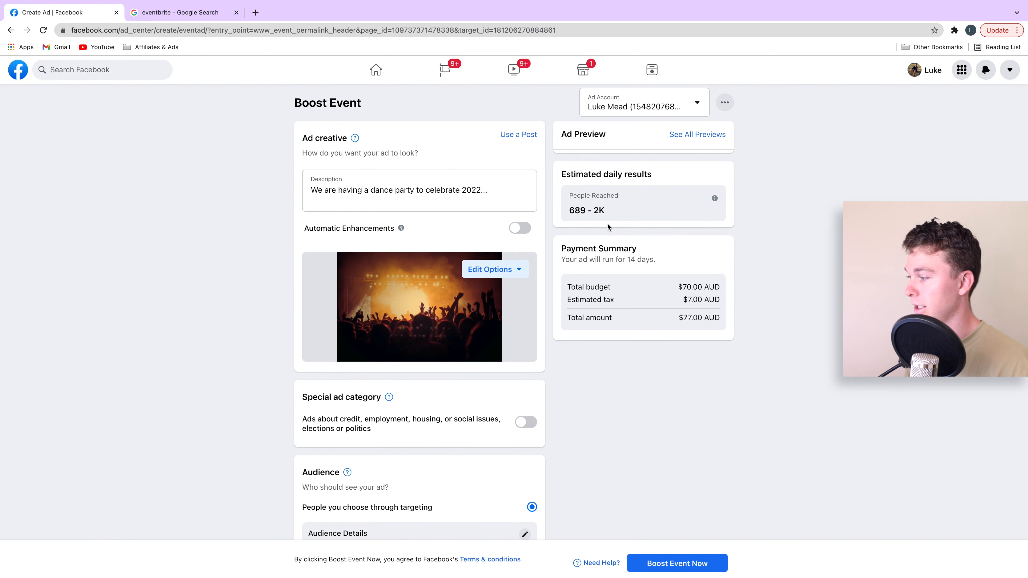
drag(604, 212, 570, 211)
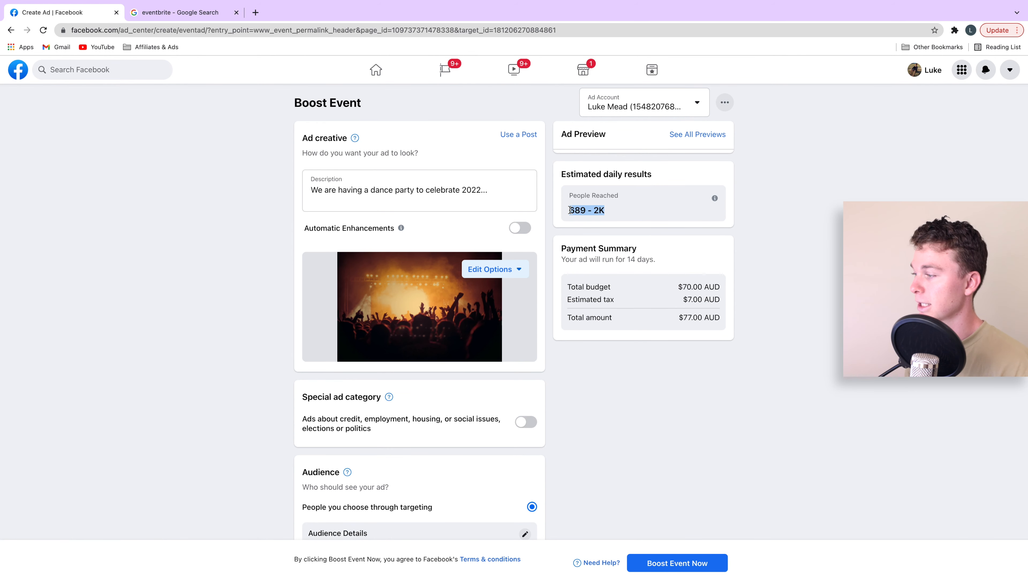
drag(625, 262, 654, 263)
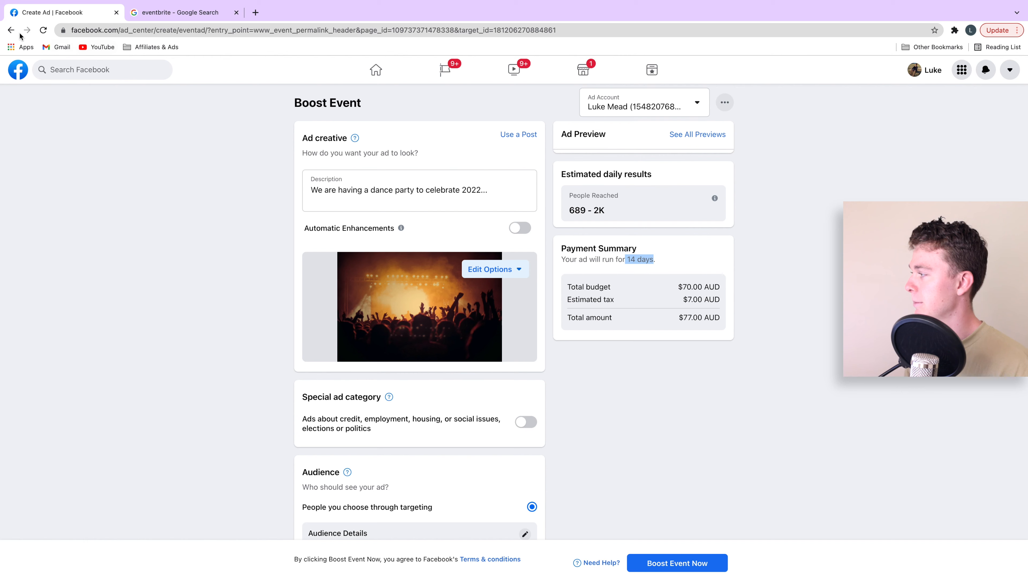
click(11, 30)
click(530, 203)
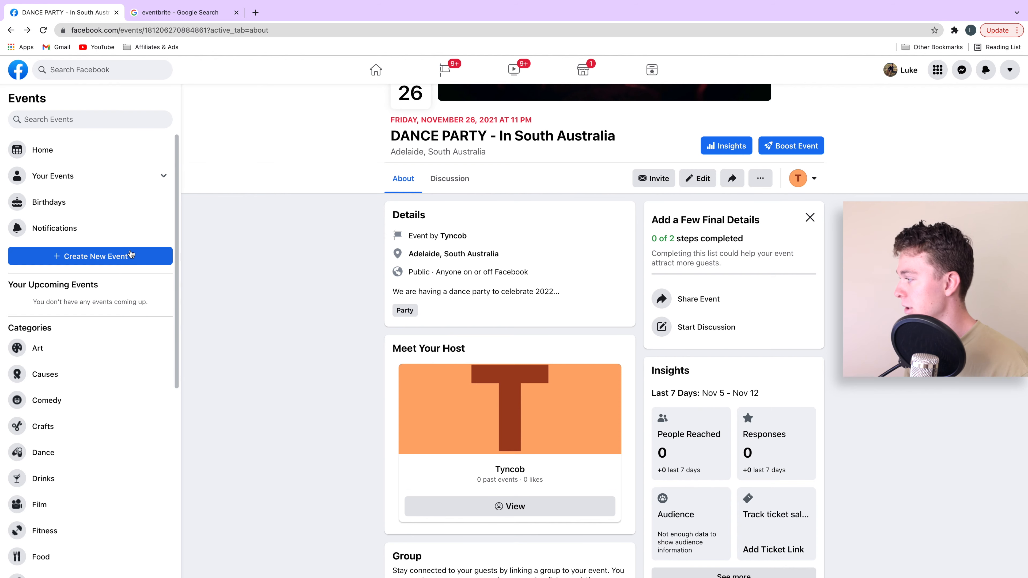
scroll(402, 177, up, 3)
scroll(453, 393, down, 4)
scroll(486, 381, down, 3)
scroll(523, 367, up, 6)
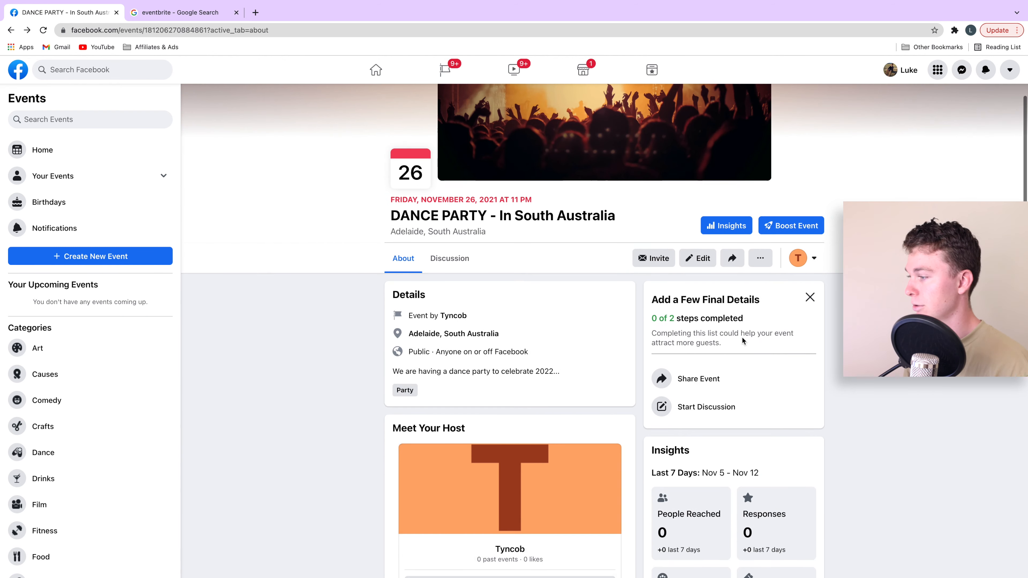
click(797, 259)
click(716, 360)
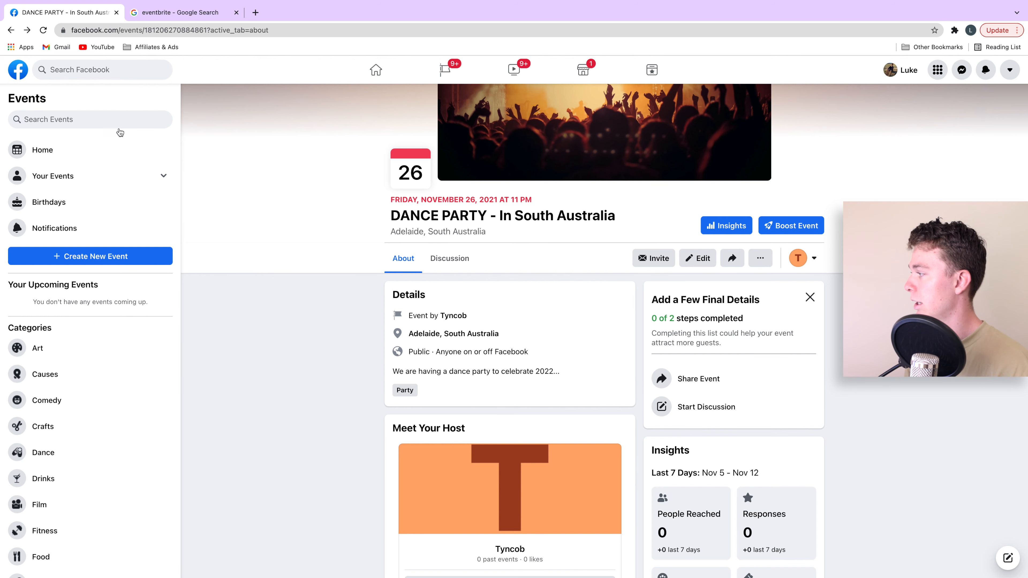
Step: Search Facebook for "tyncob" and open the Tyncob page from the results
click(129, 74)
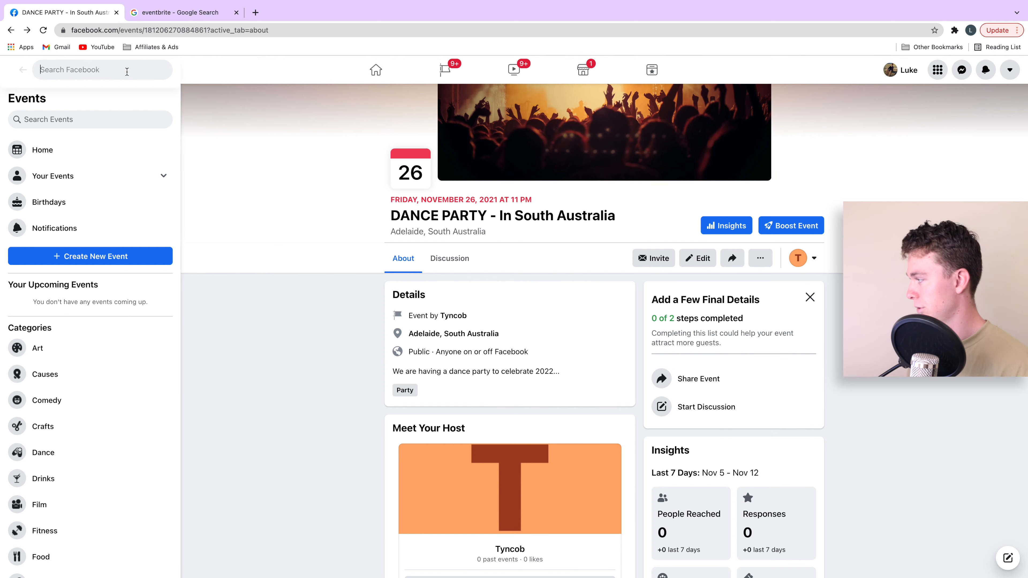
text(ty)
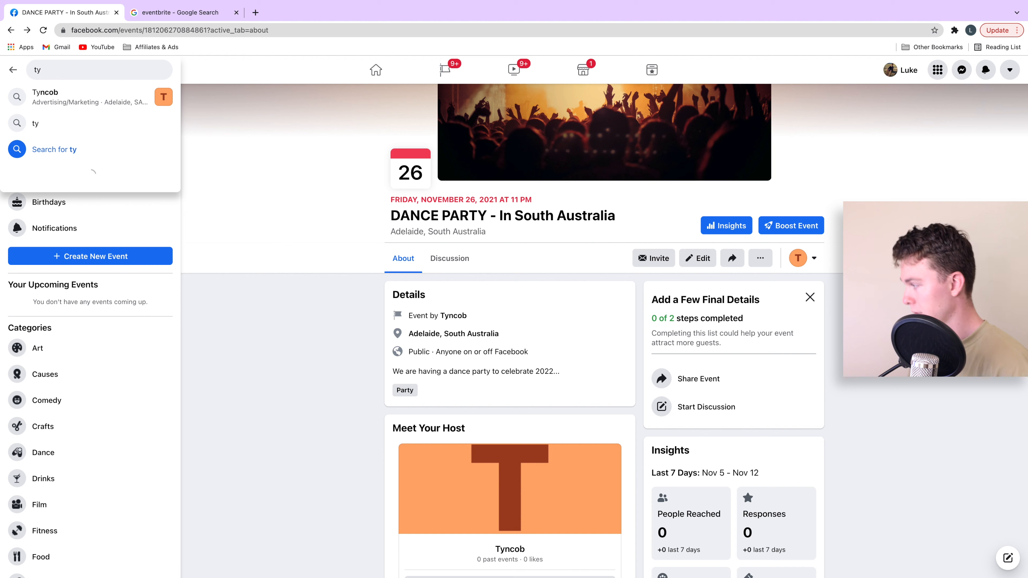
key(Down)
key(Return)
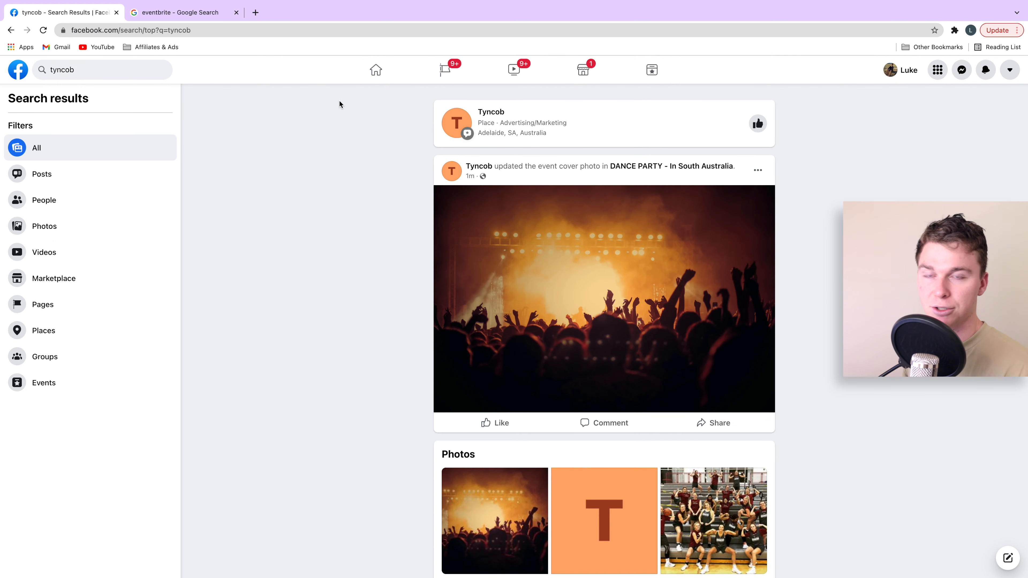
click(480, 172)
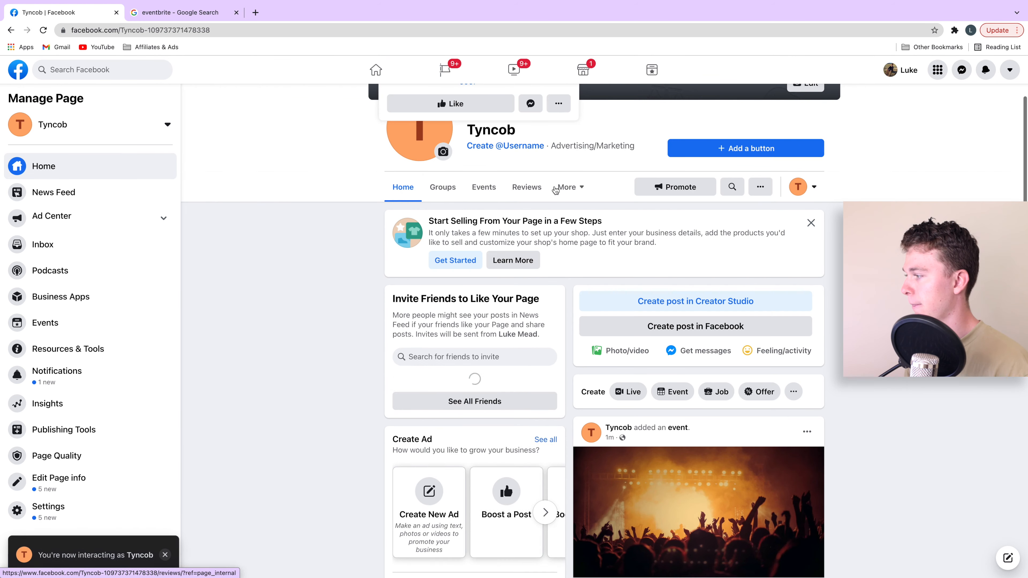
Step: Open the Tyncob page's events list and examine the sharing and additional management options of the upcoming DANCE PARTY event
click(485, 187)
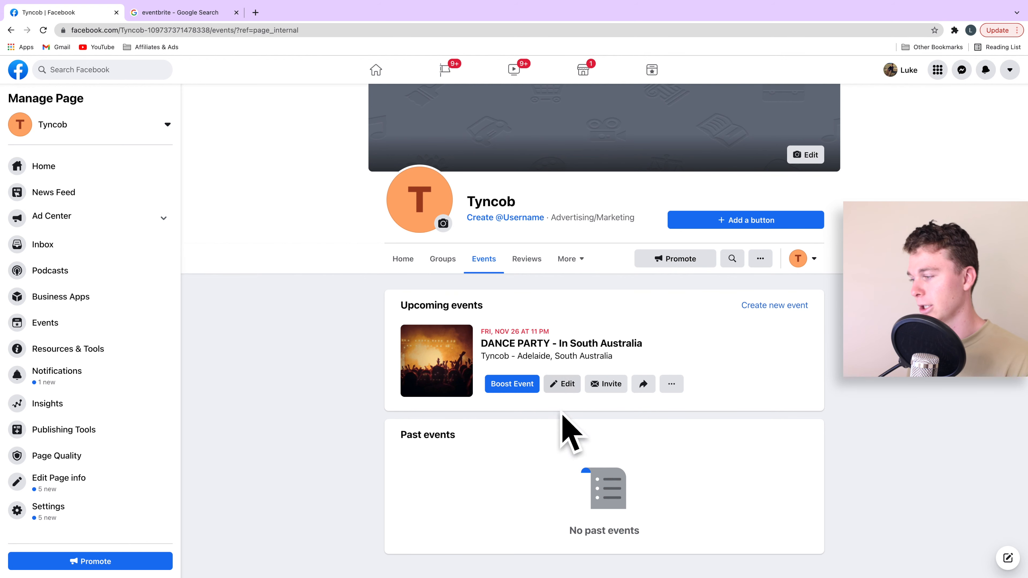
click(643, 385)
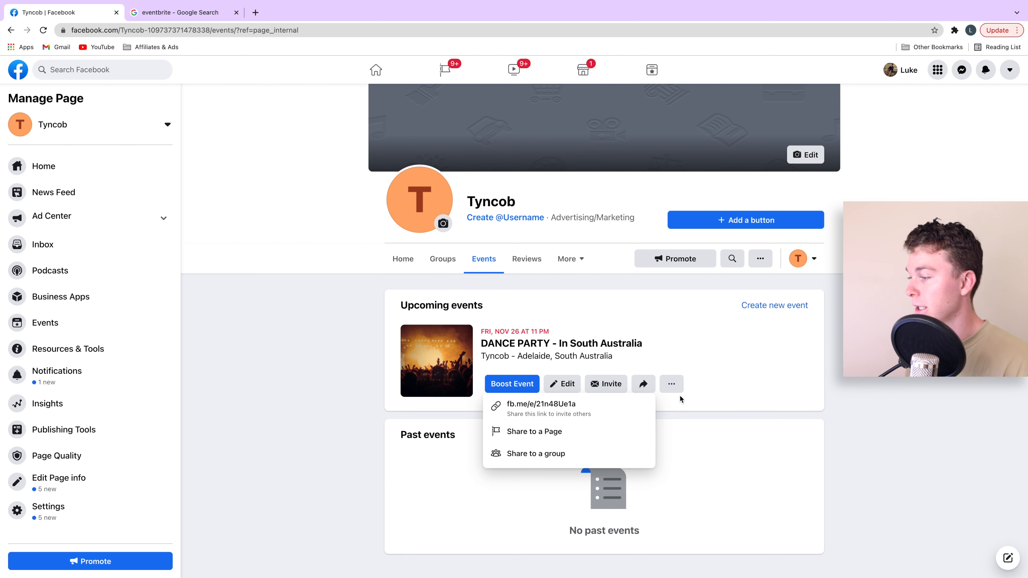
click(675, 387)
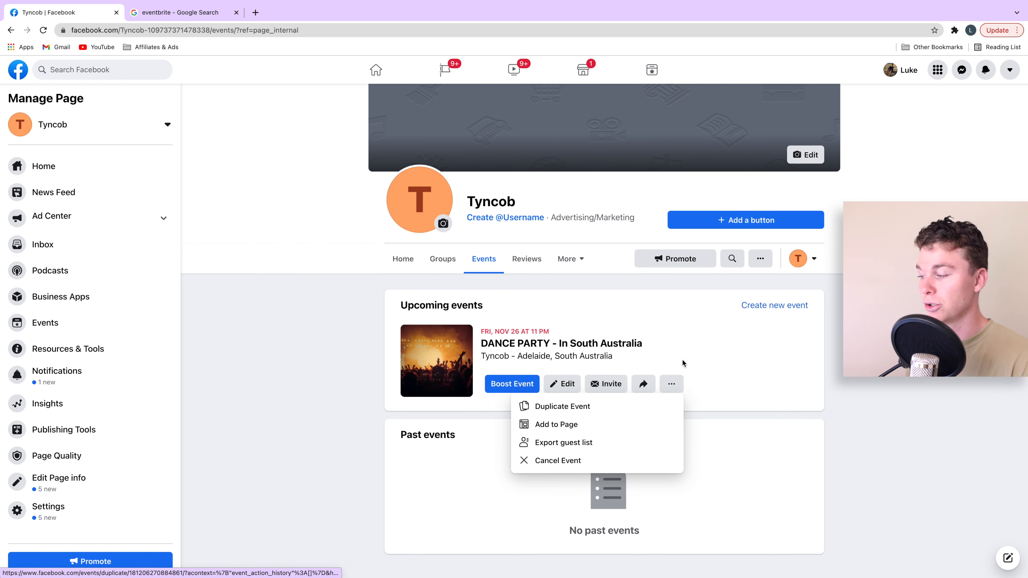